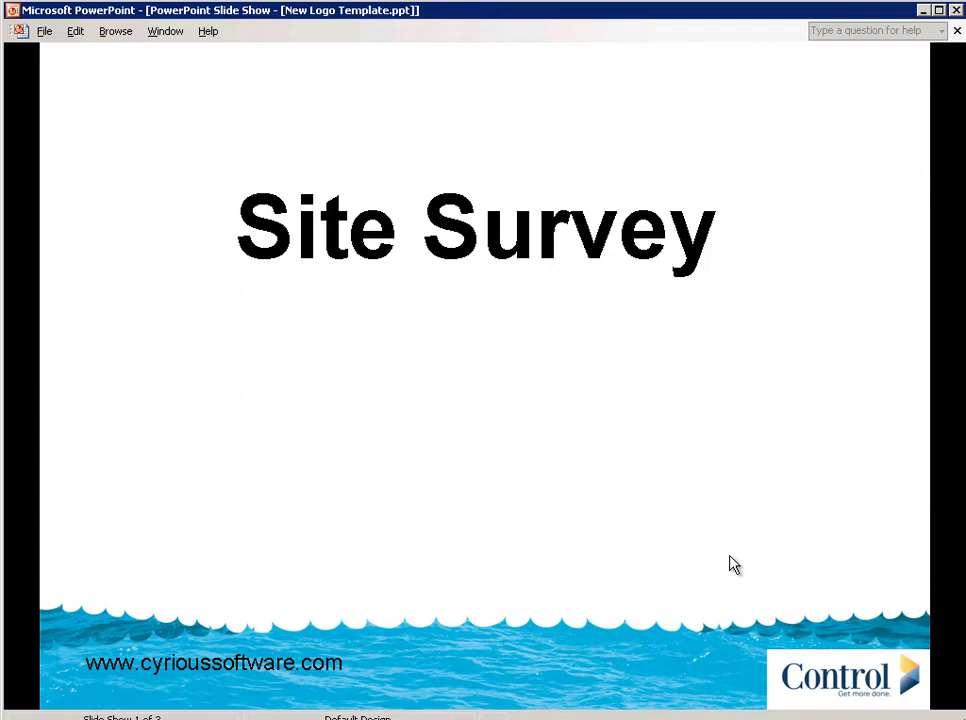
Advance the PowerPoint slide show from the Site Survey title slide to What's Covered.
click(733, 565)
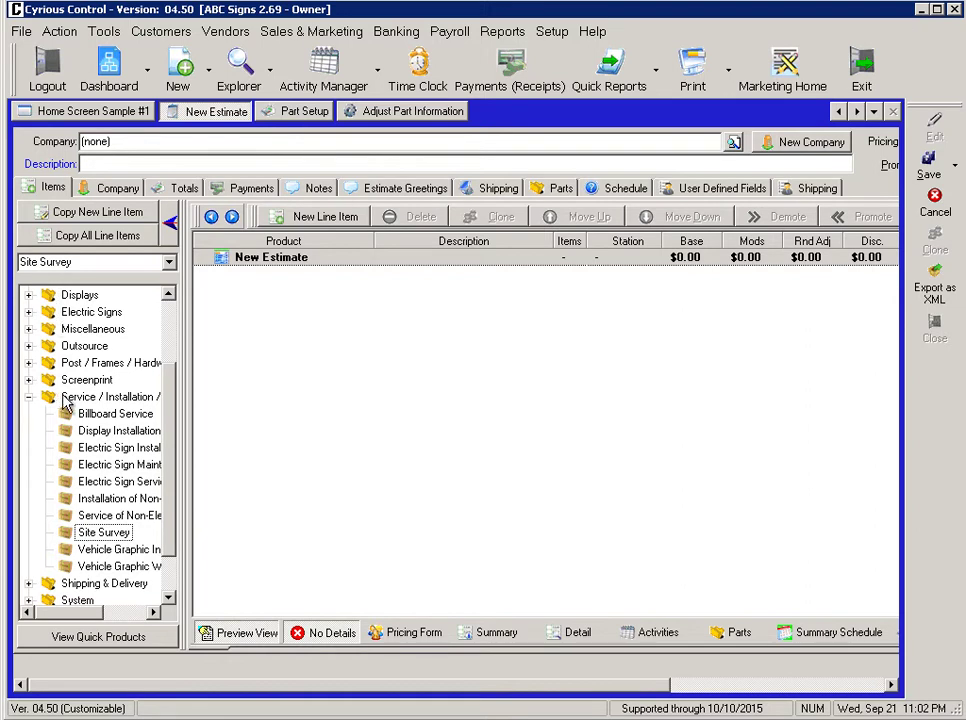
Add Site Survey from the Service / Installation product tree as the estimate's first line item.
double_click(105, 533)
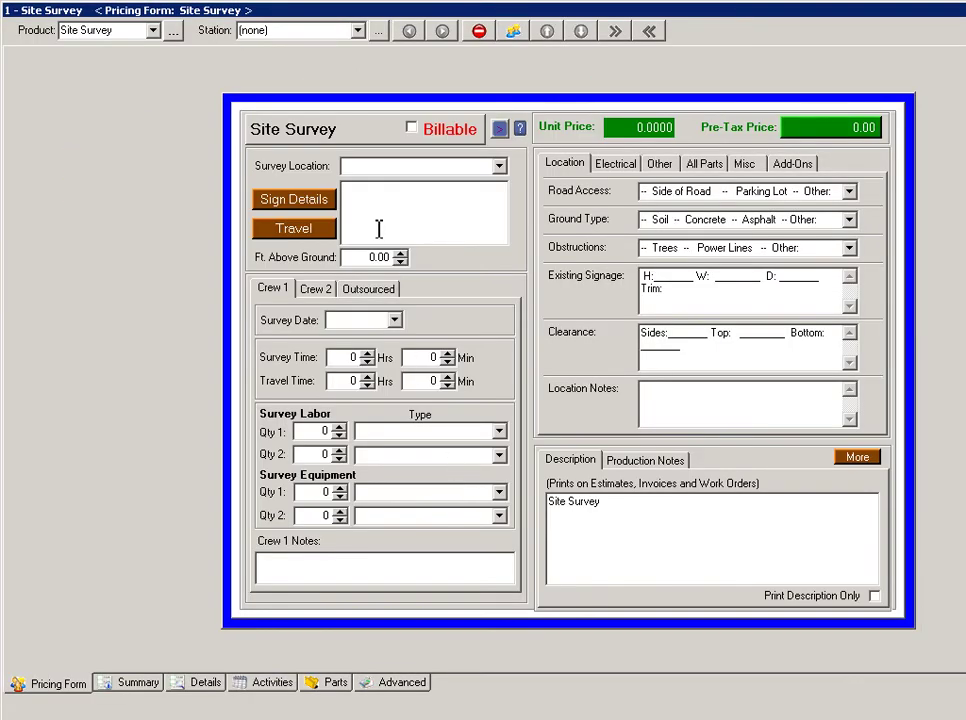
Leave Billable unchecked and set Survey Location to 3rd Party Location.
click(412, 130)
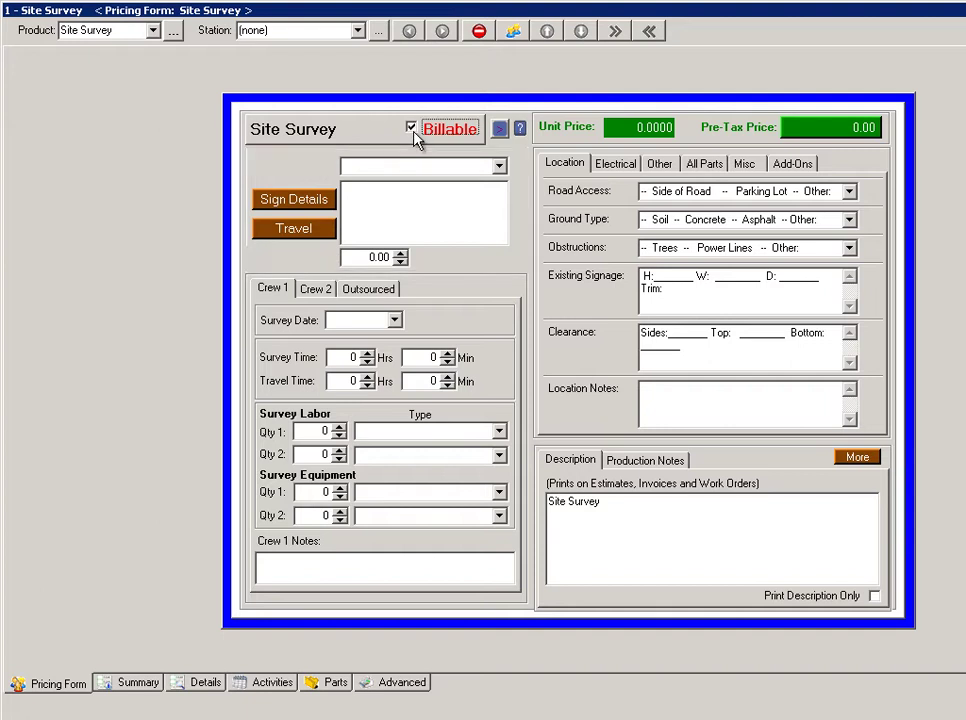
click(414, 132)
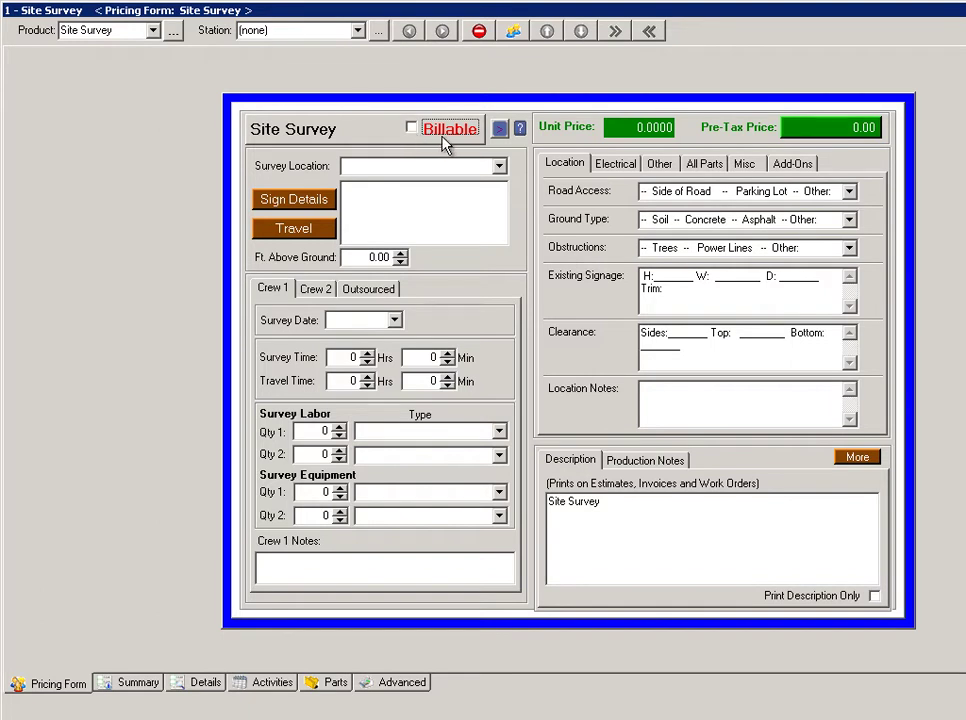
click(500, 168)
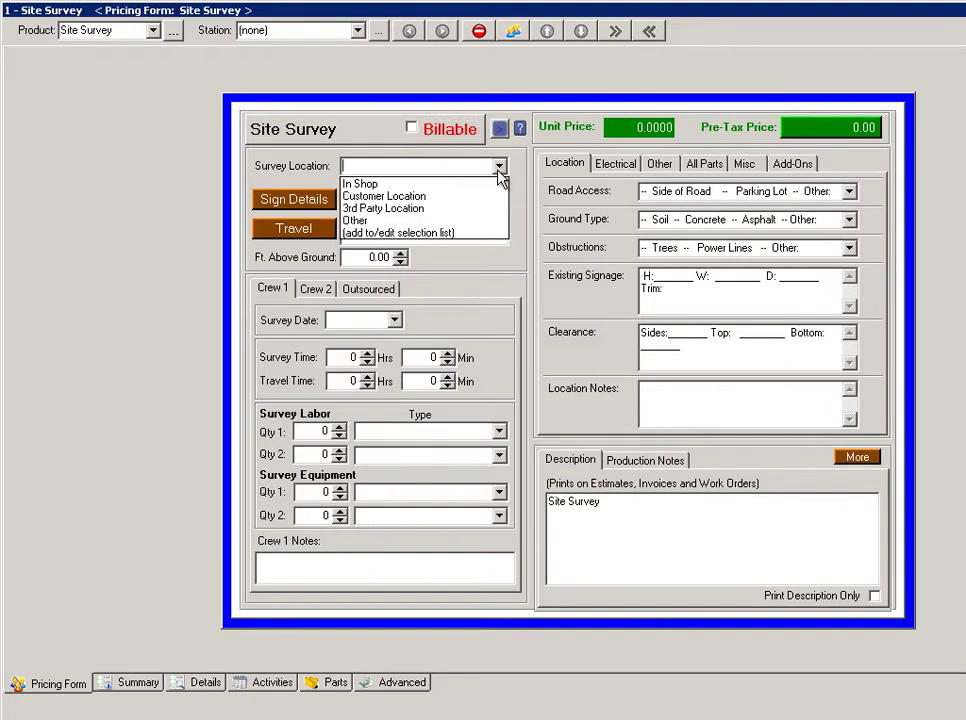
click(447, 212)
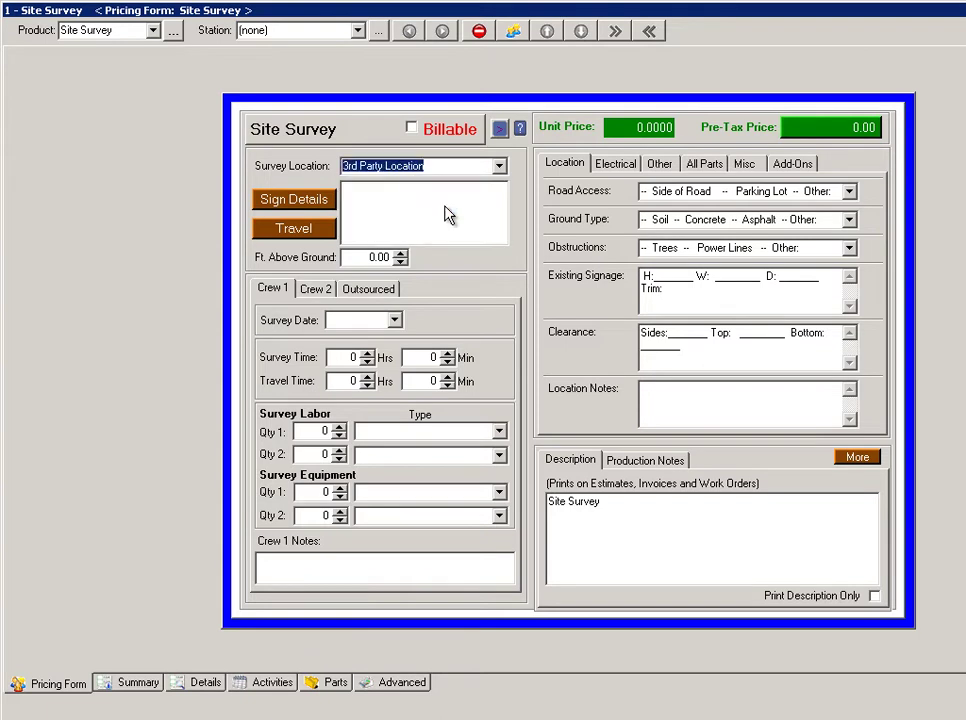
Enter the site's street address in the memo box, correct its typo, and open Sign Details.
click(430, 201)
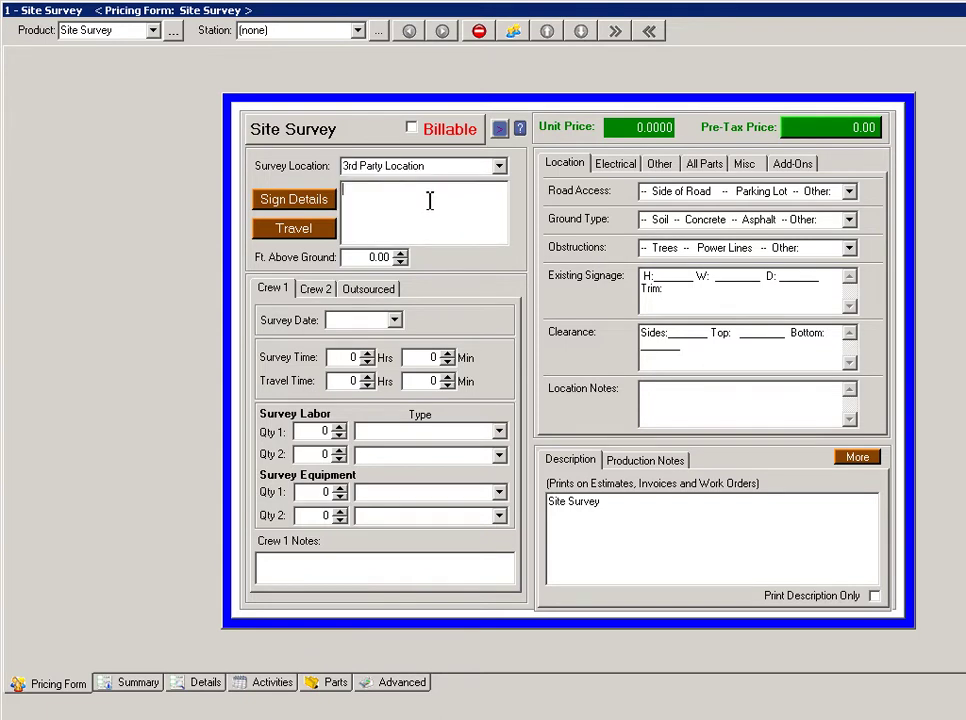
click(387, 193)
key(BackSpace)
key(BackSpace)
text(f)
click(287, 206)
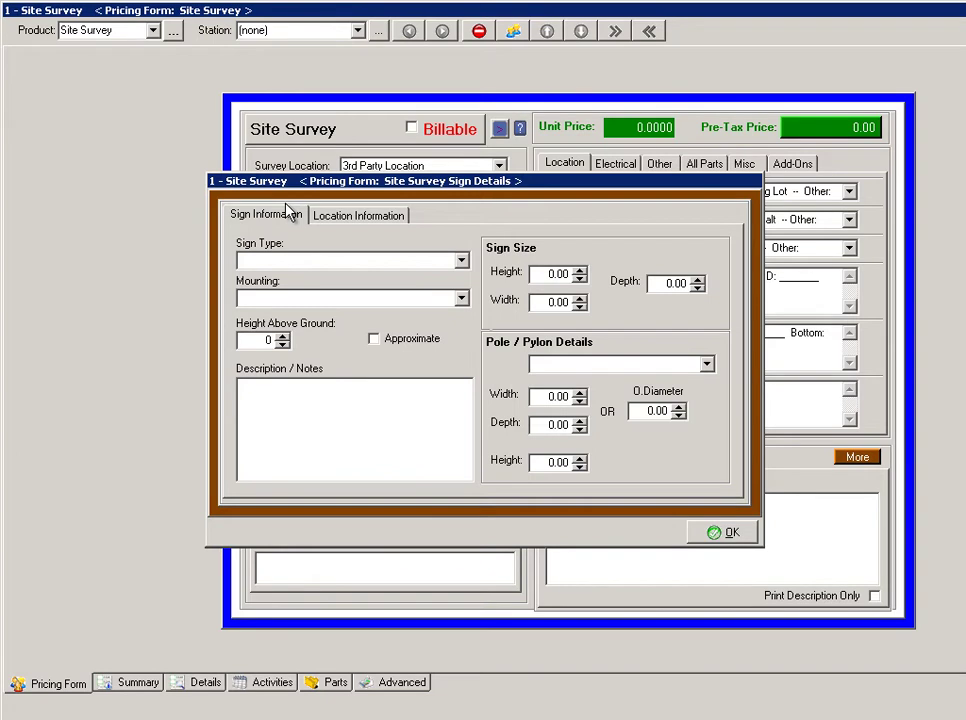
Check the Sign Type, Mounting and Location Information options, then close Sign Details unchanged.
click(462, 263)
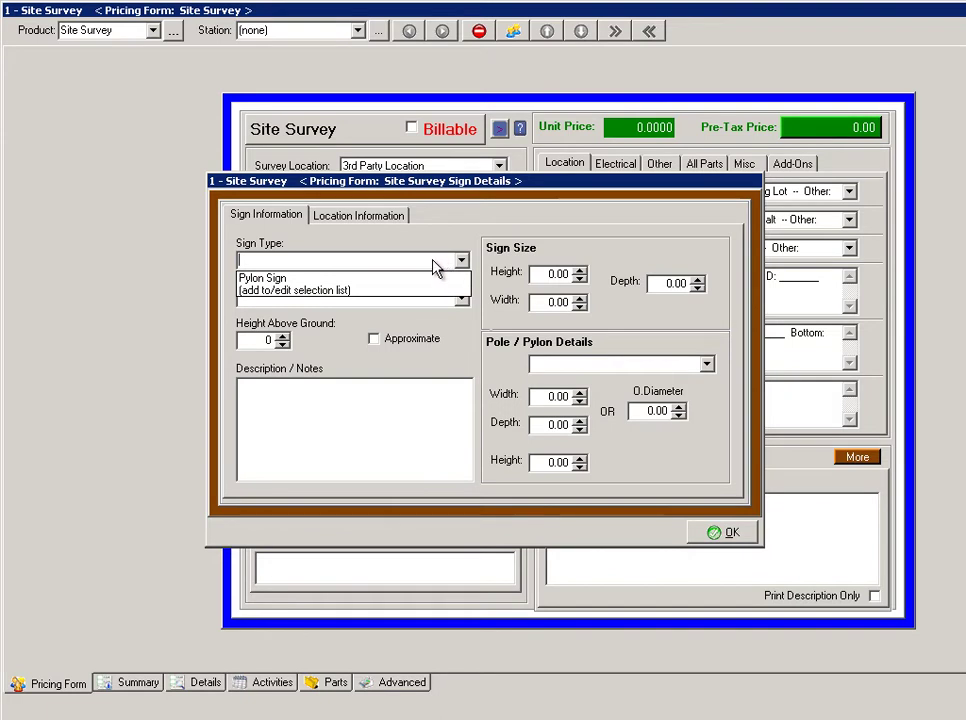
click(354, 262)
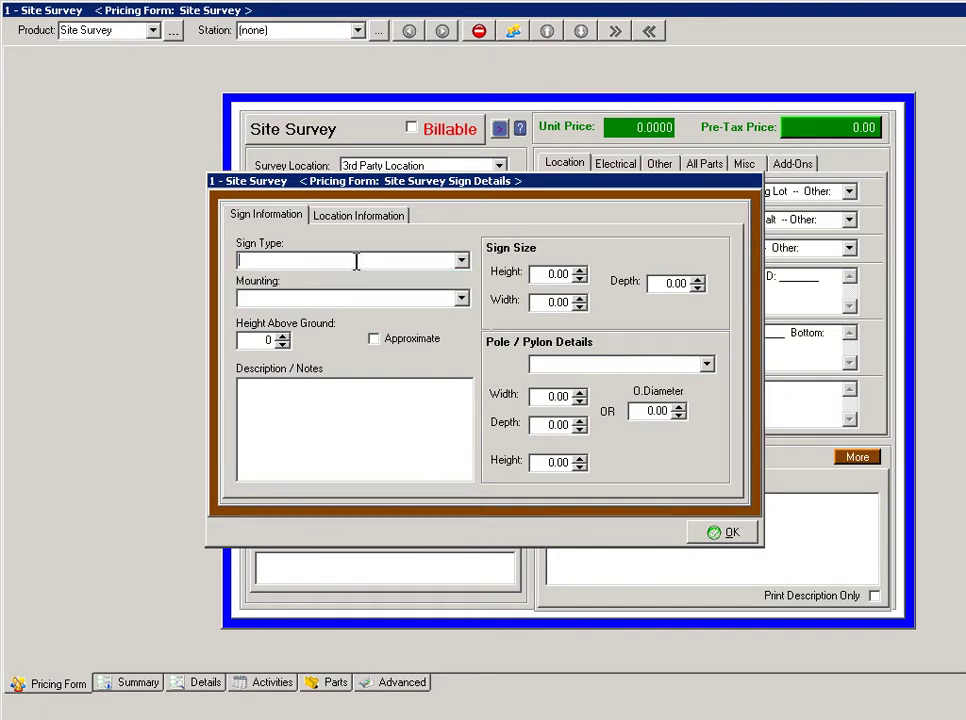
click(461, 301)
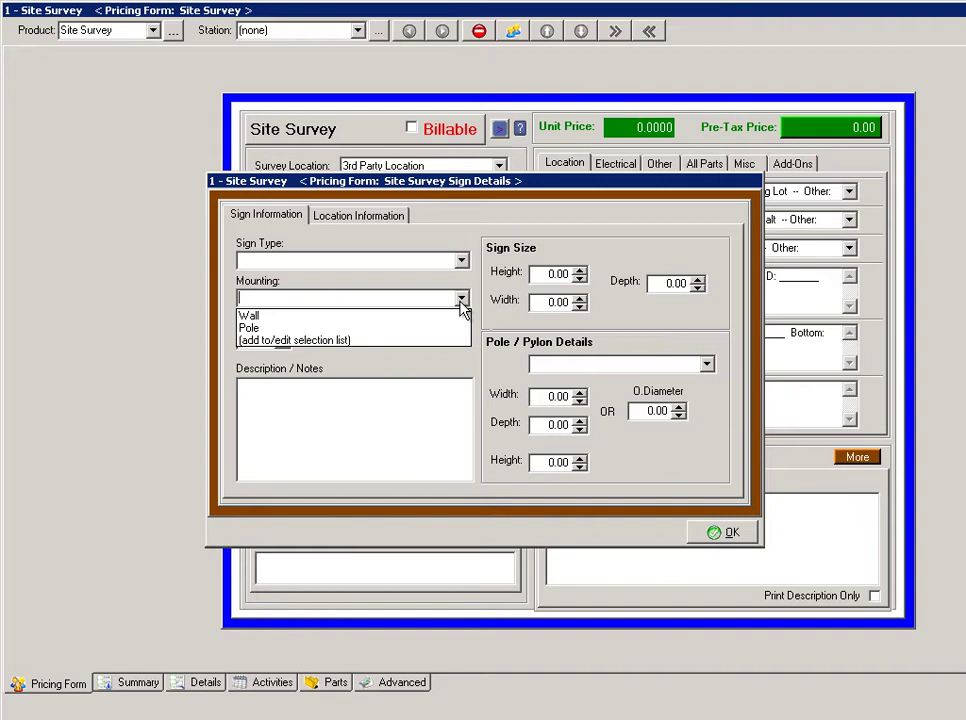
click(461, 305)
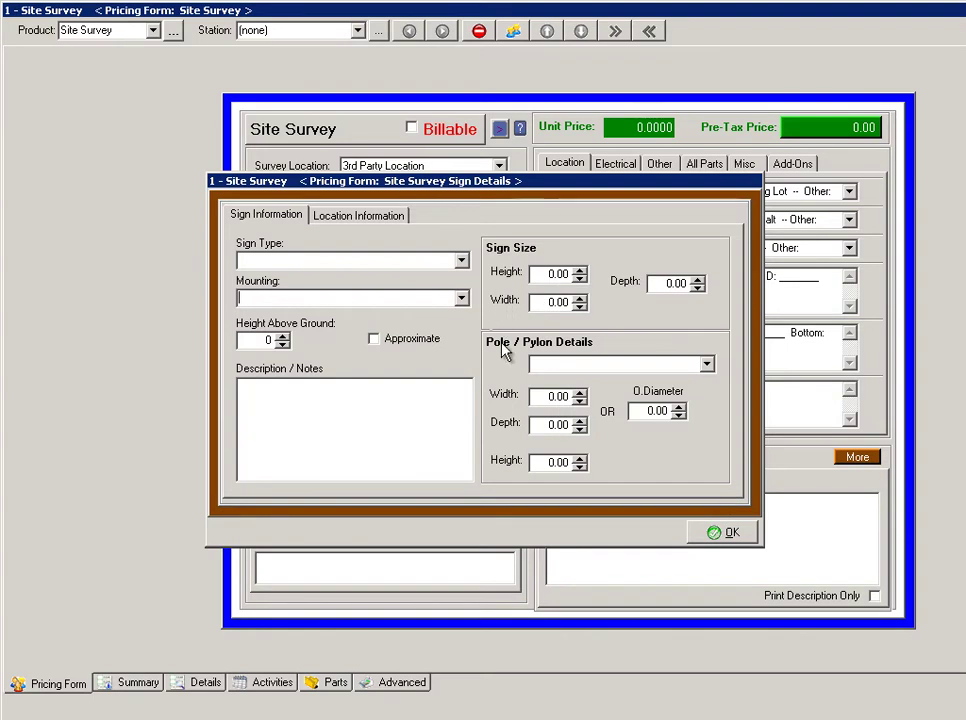
click(381, 224)
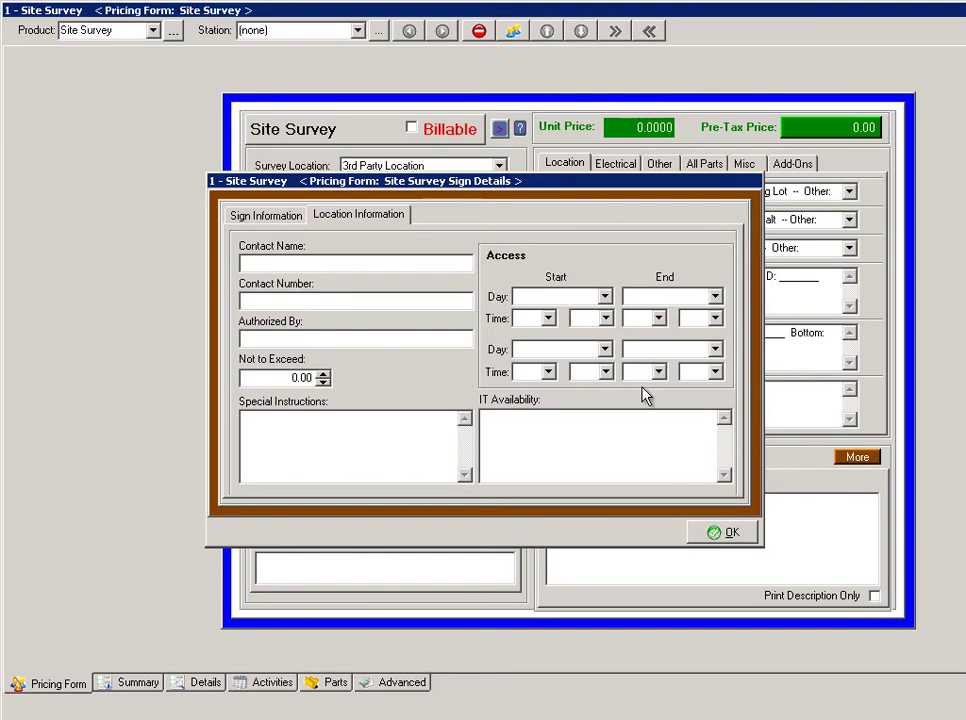
click(733, 533)
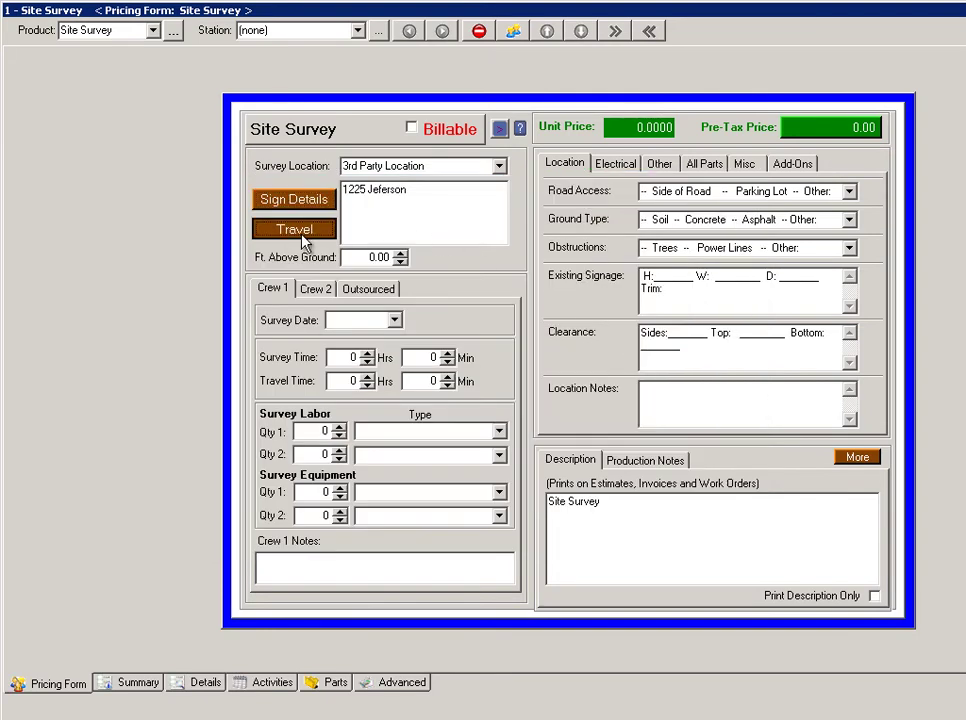
click(302, 236)
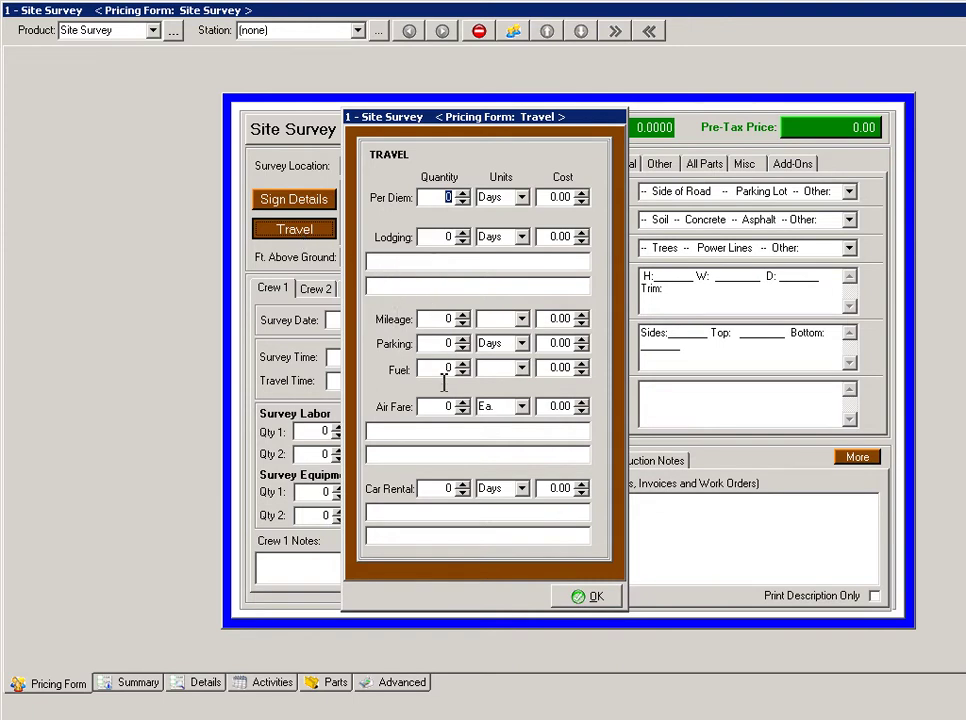
click(589, 597)
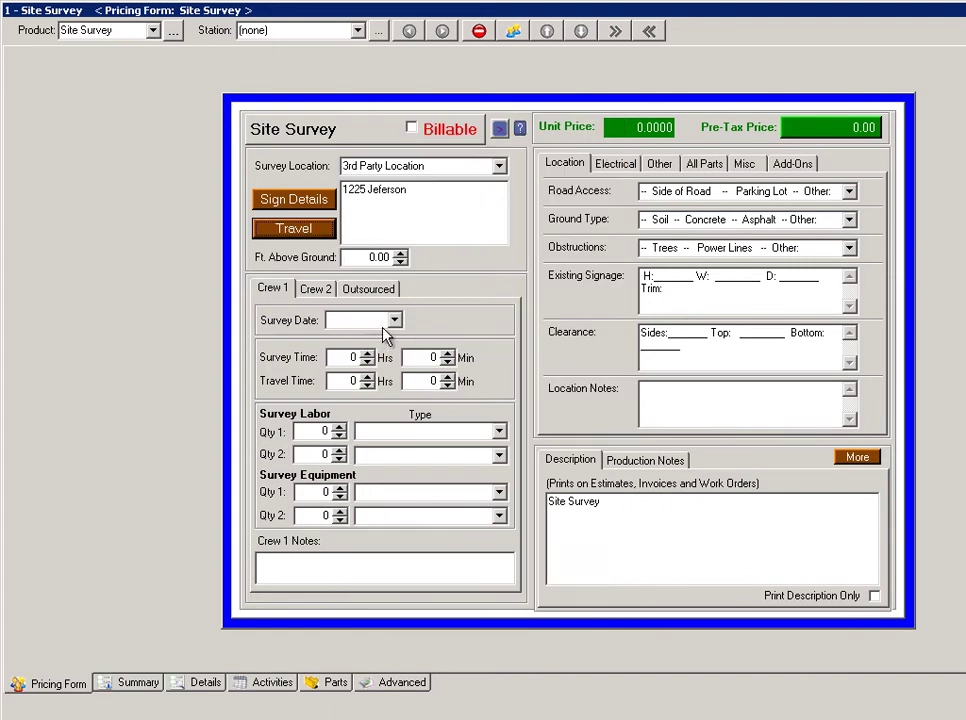
Set Crew 1's survey date to 9/23/2011 with 30-minute survey and travel times.
click(395, 320)
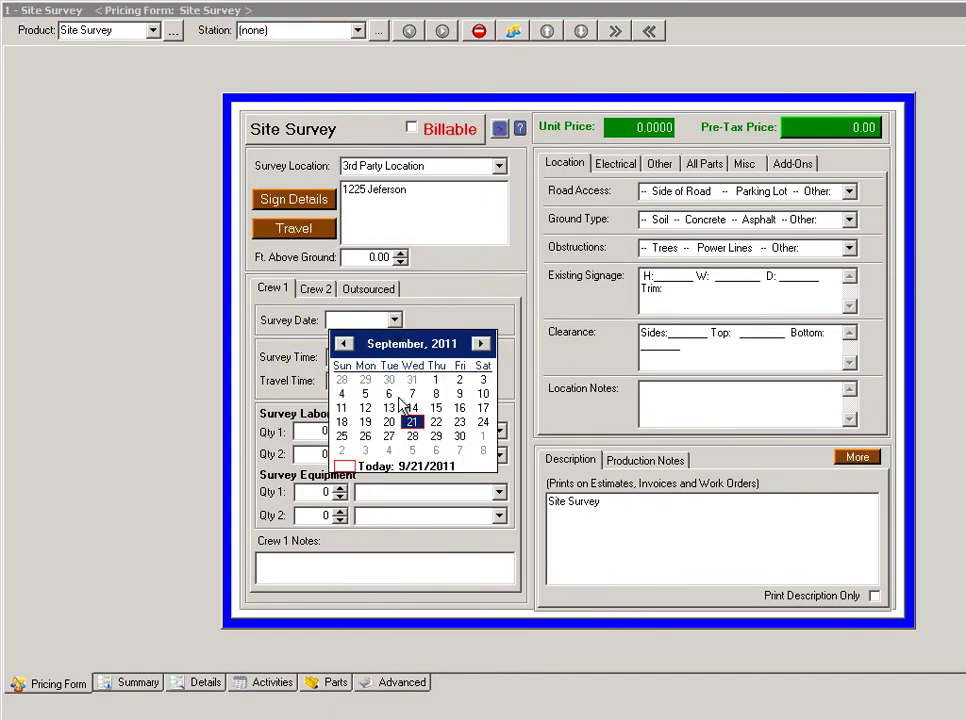
click(458, 424)
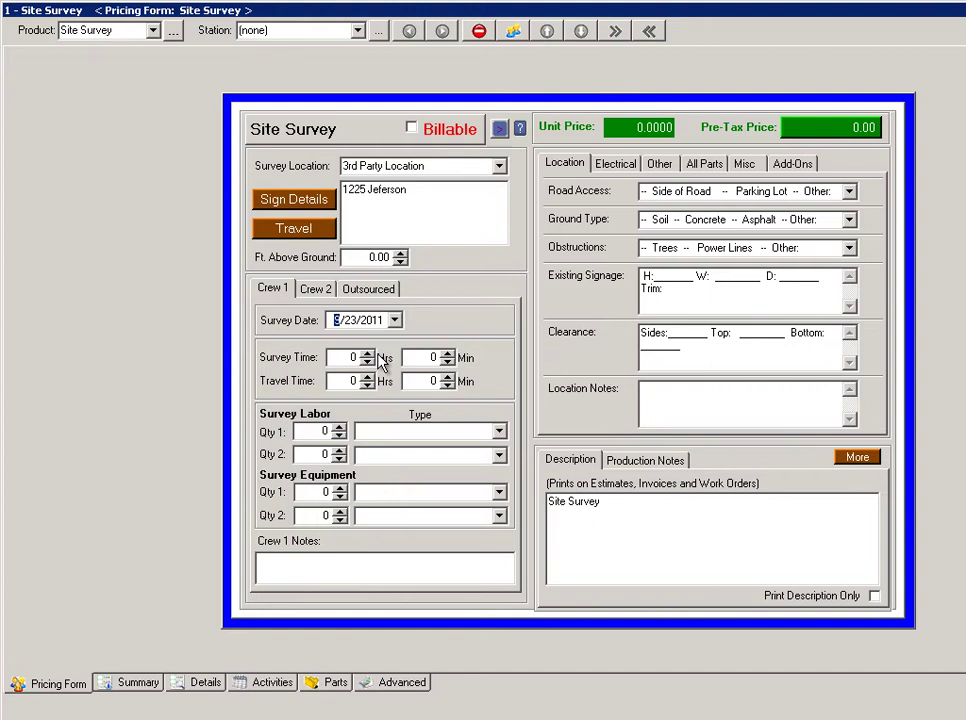
click(425, 358)
text(30)
key(BackSpace)
key(BackSpace)
text(30)
key(Tab)
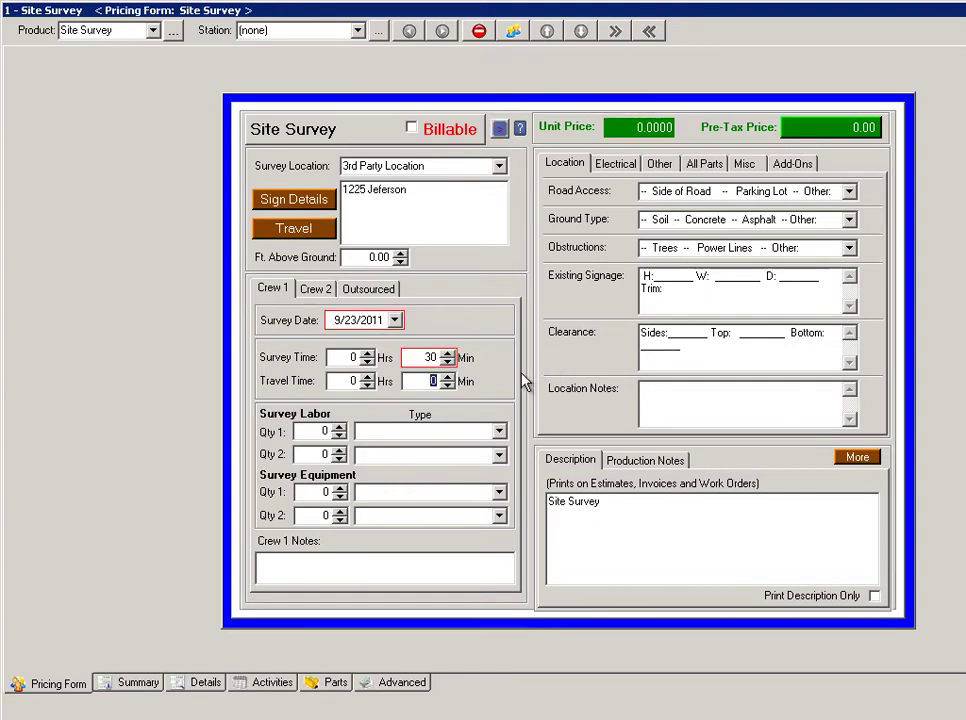
text(30)
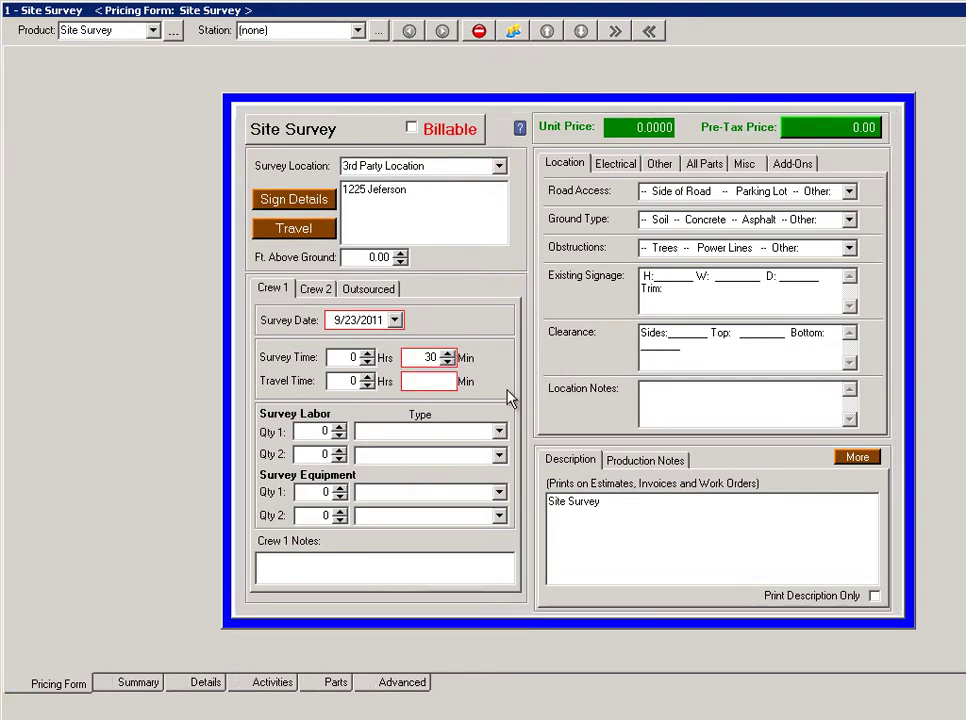
Assign 1 Survey Labor worker, then review the Crew 2 and Outsourced tabs before returning to Crew 1.
key(Tab)
text(1)
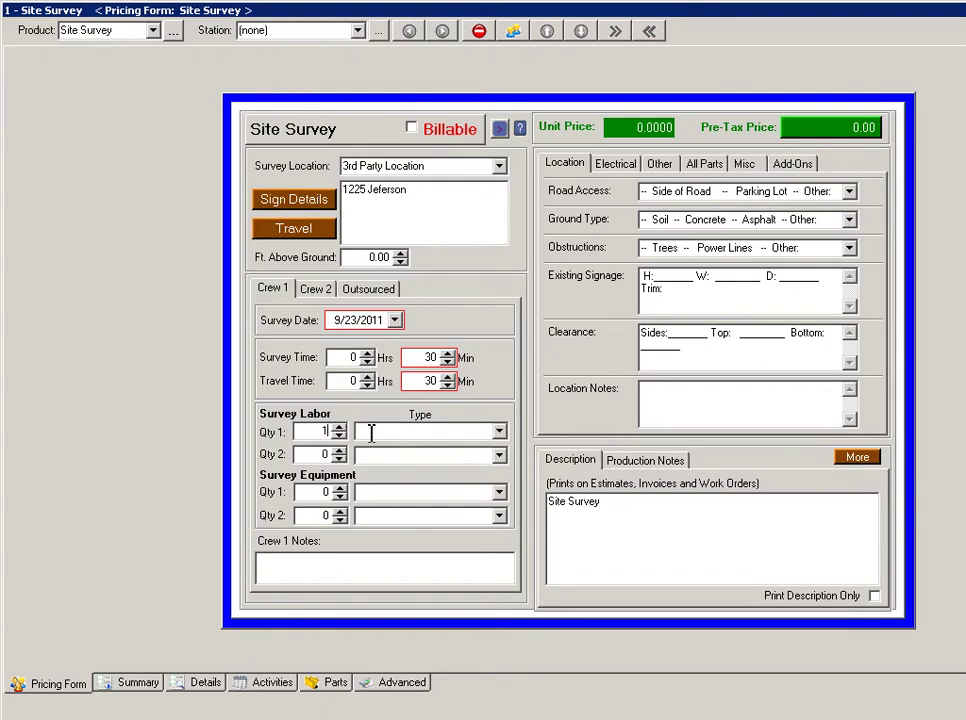
click(499, 431)
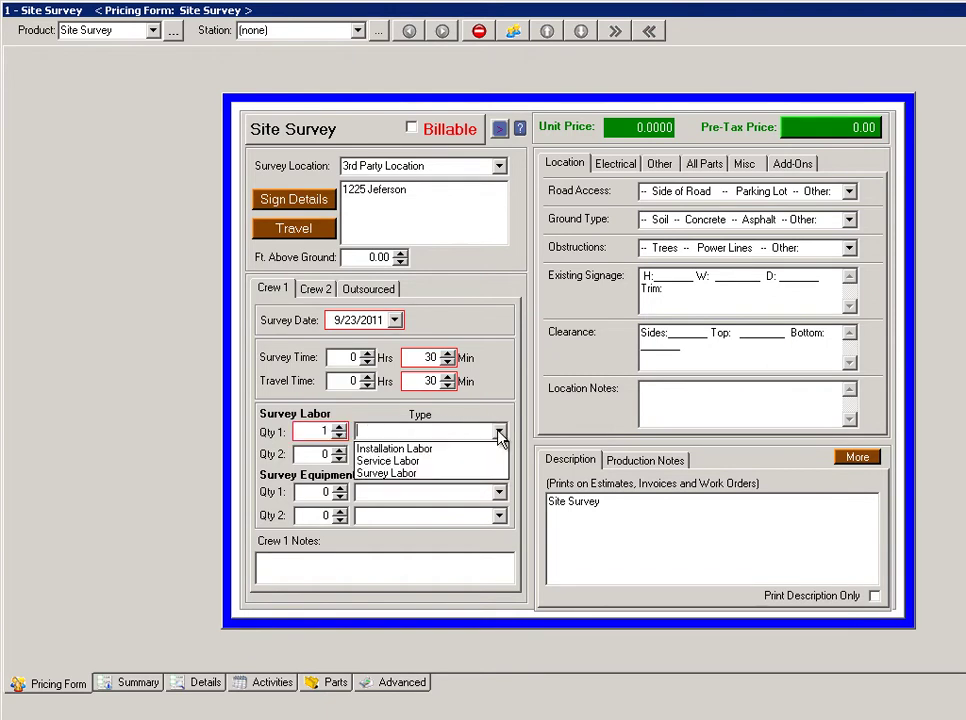
click(423, 472)
key(Tab)
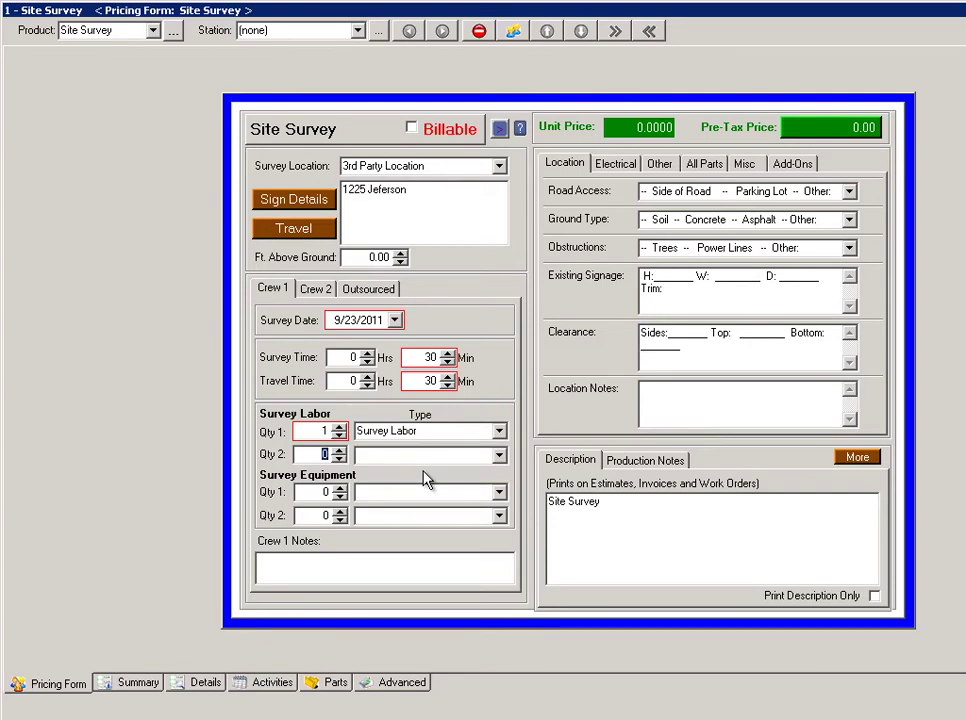
click(316, 289)
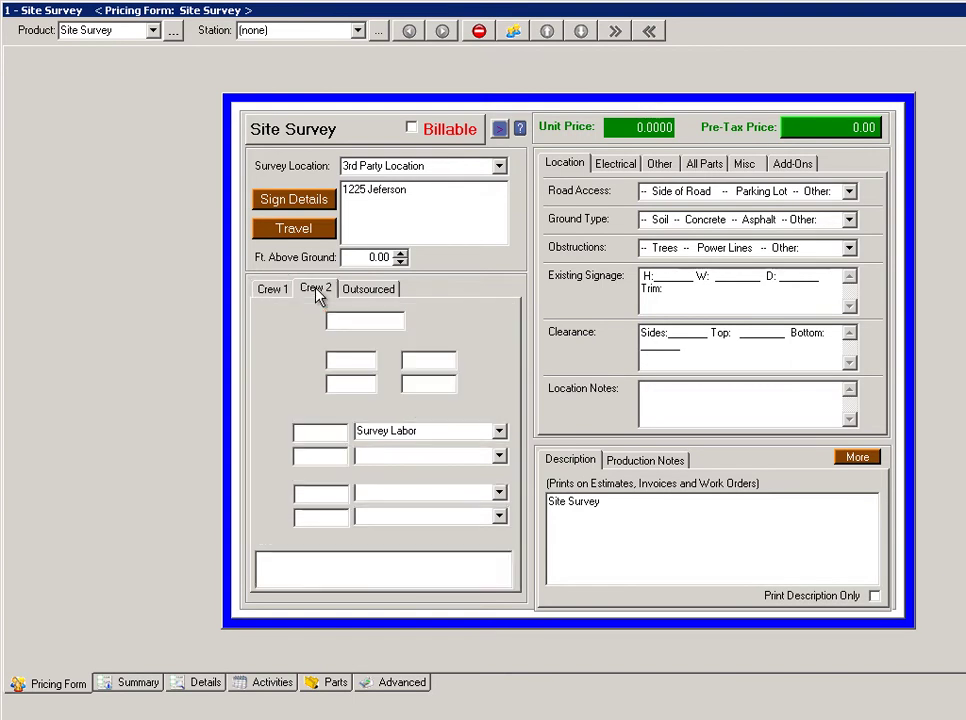
click(366, 290)
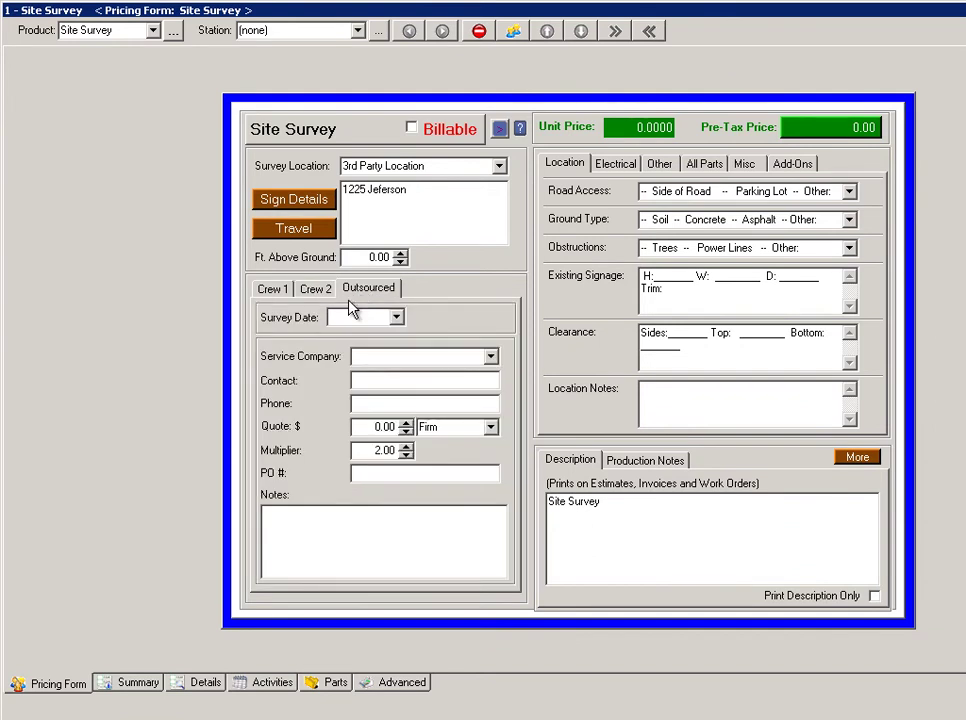
click(270, 289)
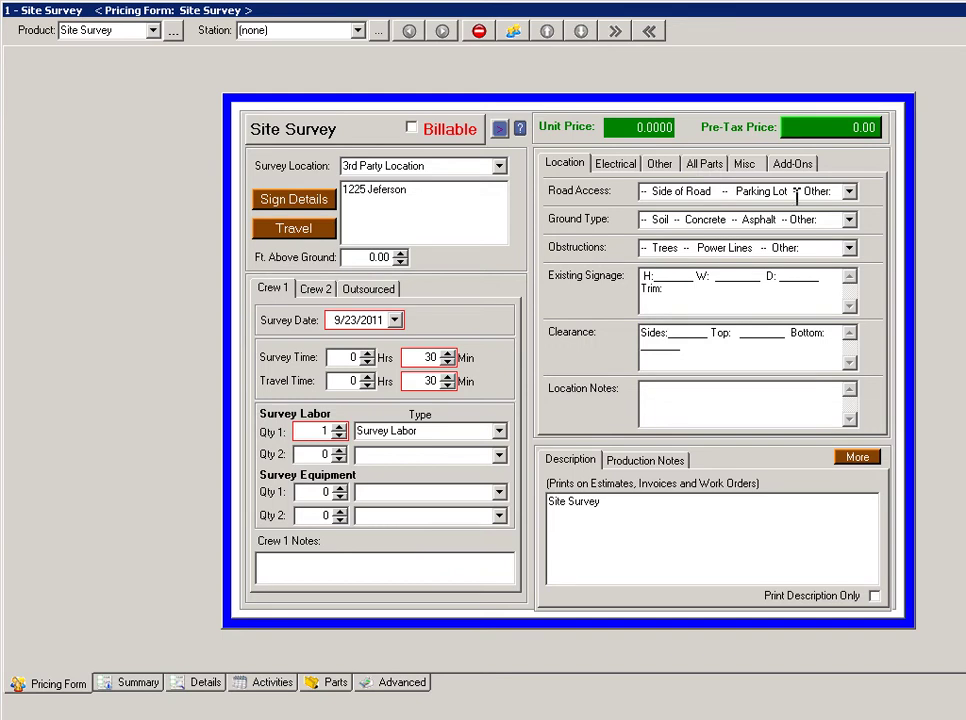
click(849, 192)
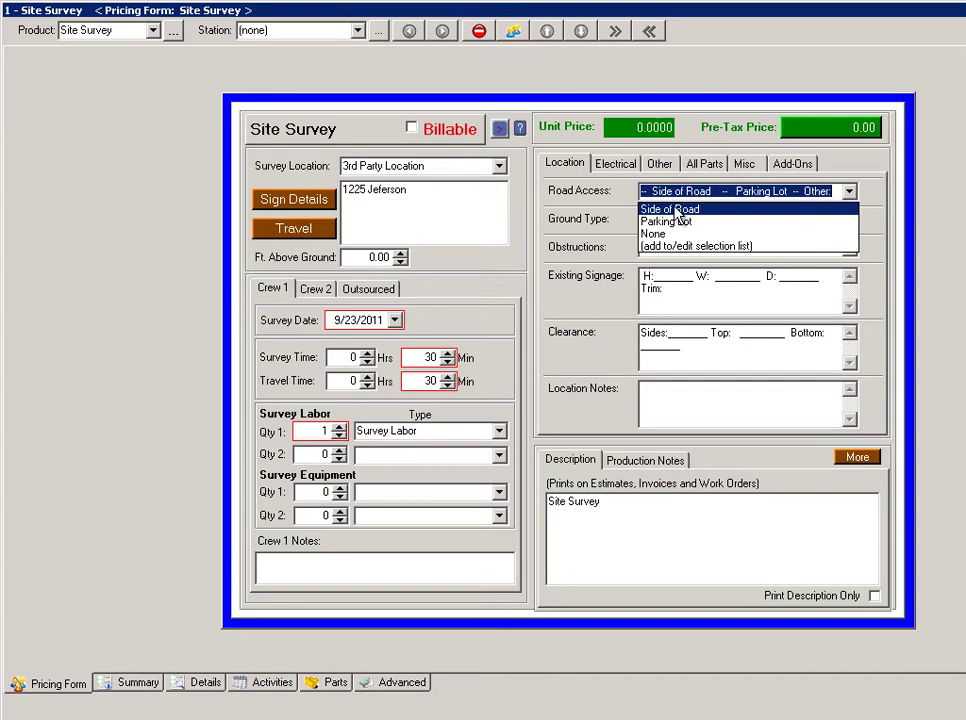
click(768, 192)
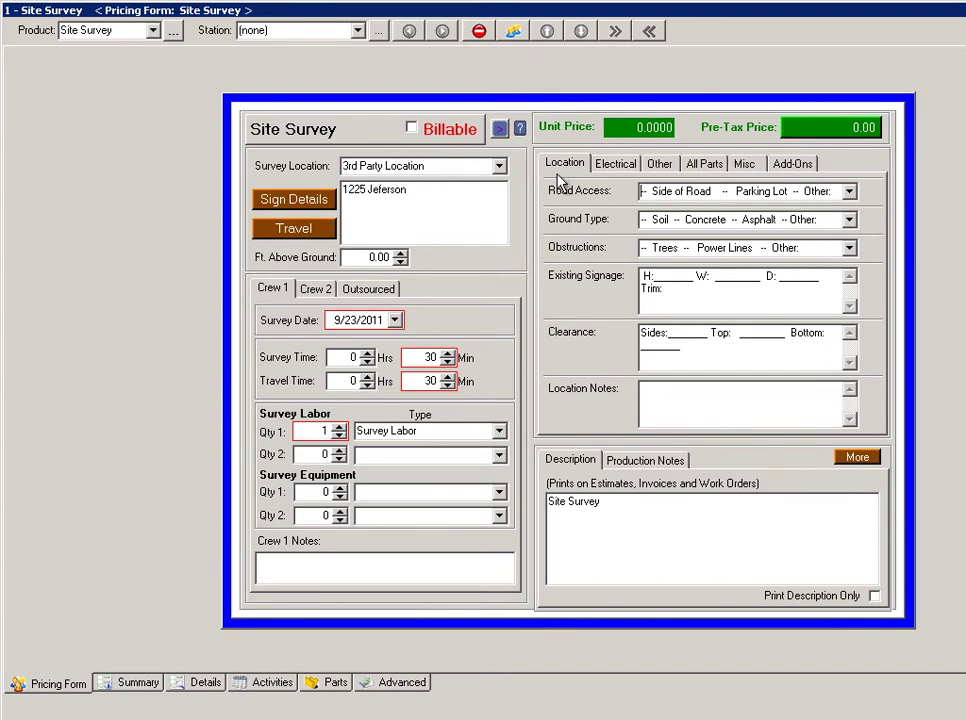
click(619, 169)
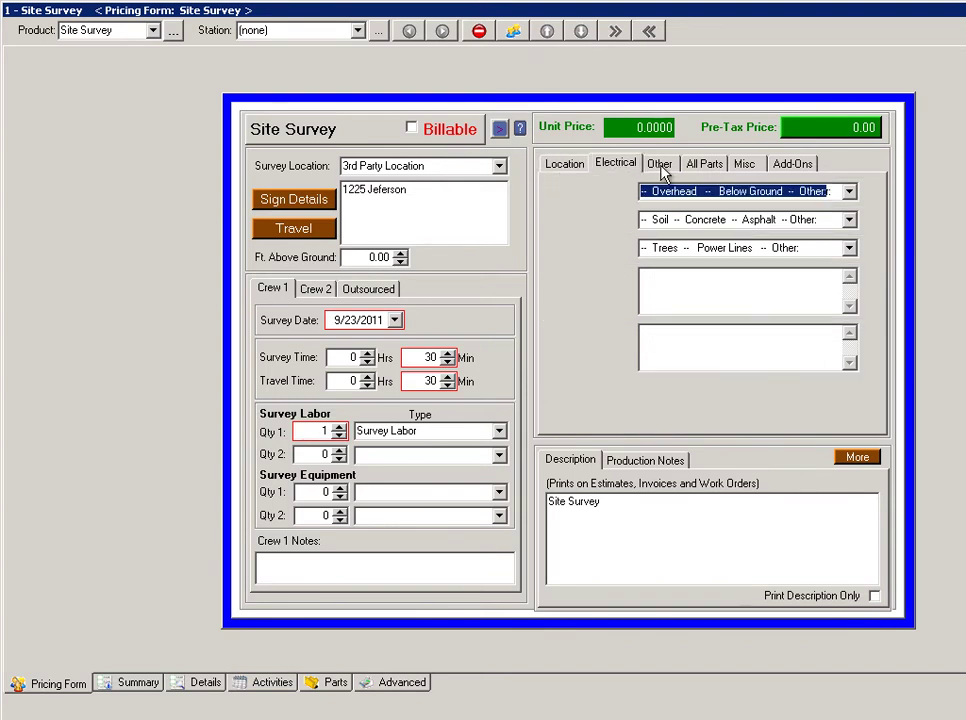
click(660, 168)
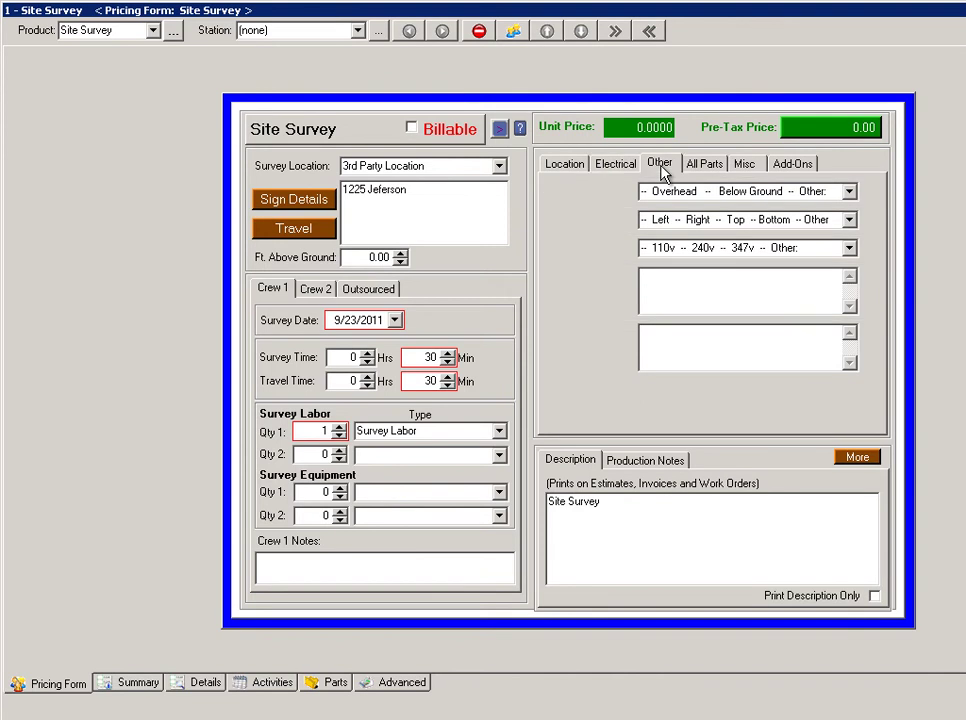
click(578, 166)
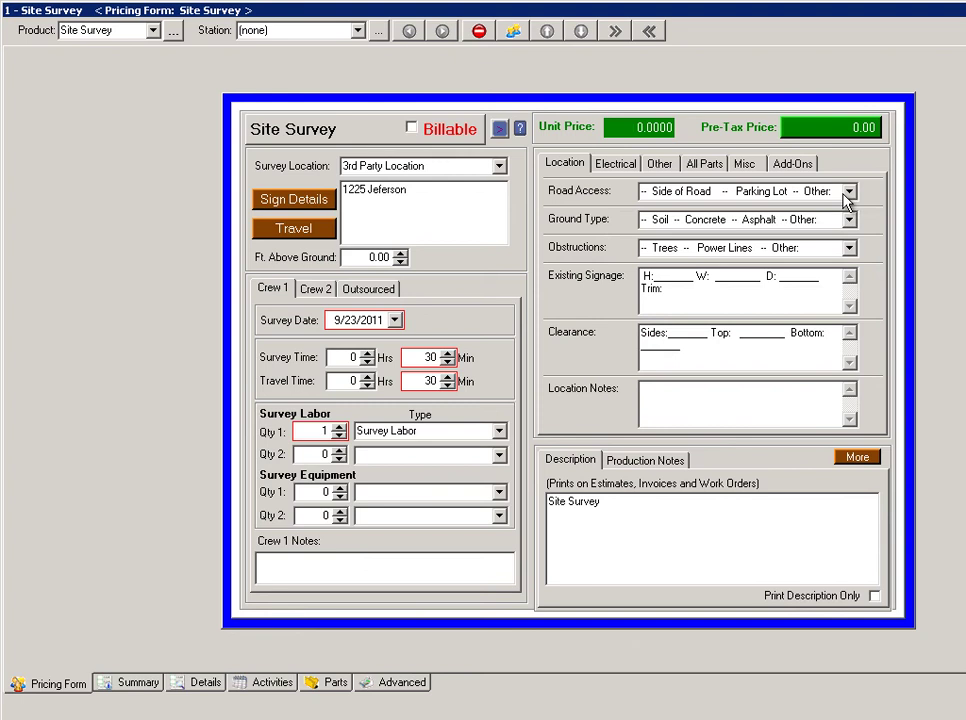
click(730, 192)
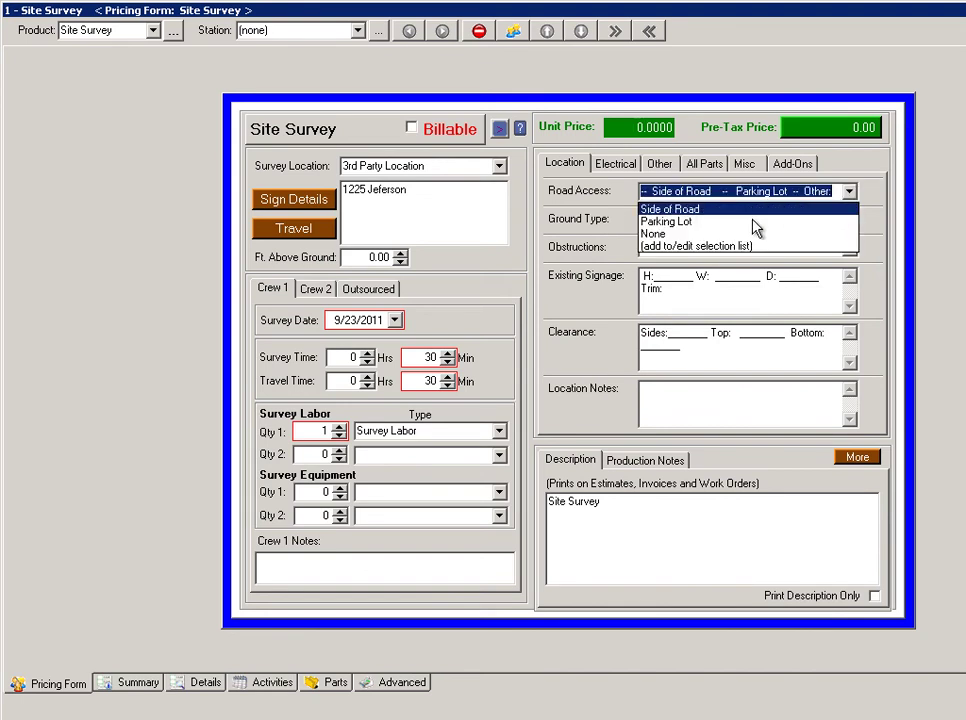
click(777, 195)
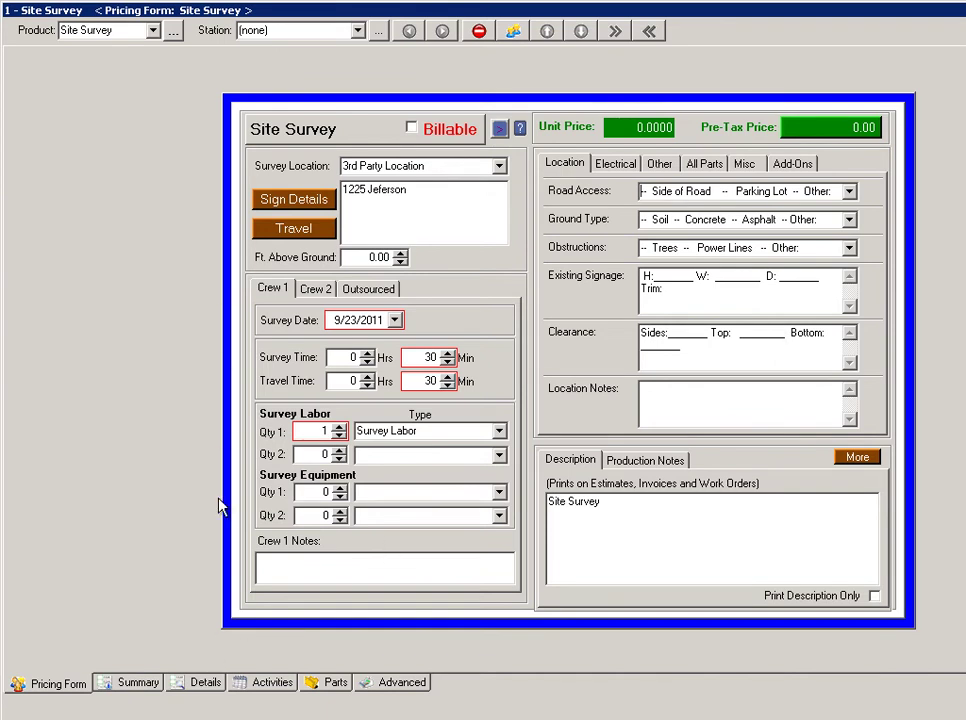
click(203, 683)
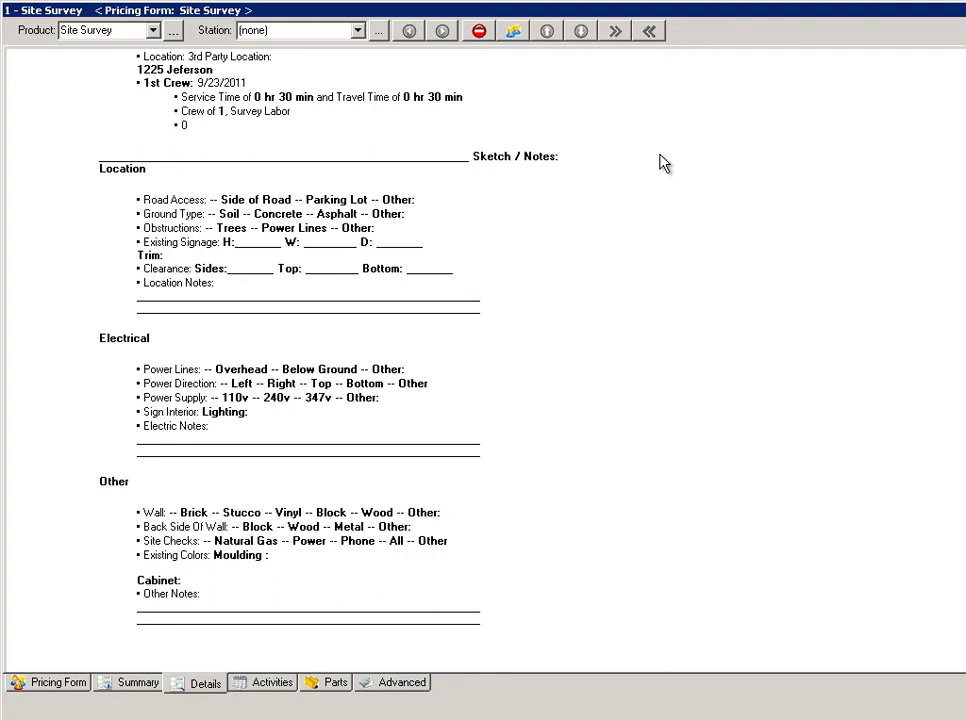
click(70, 684)
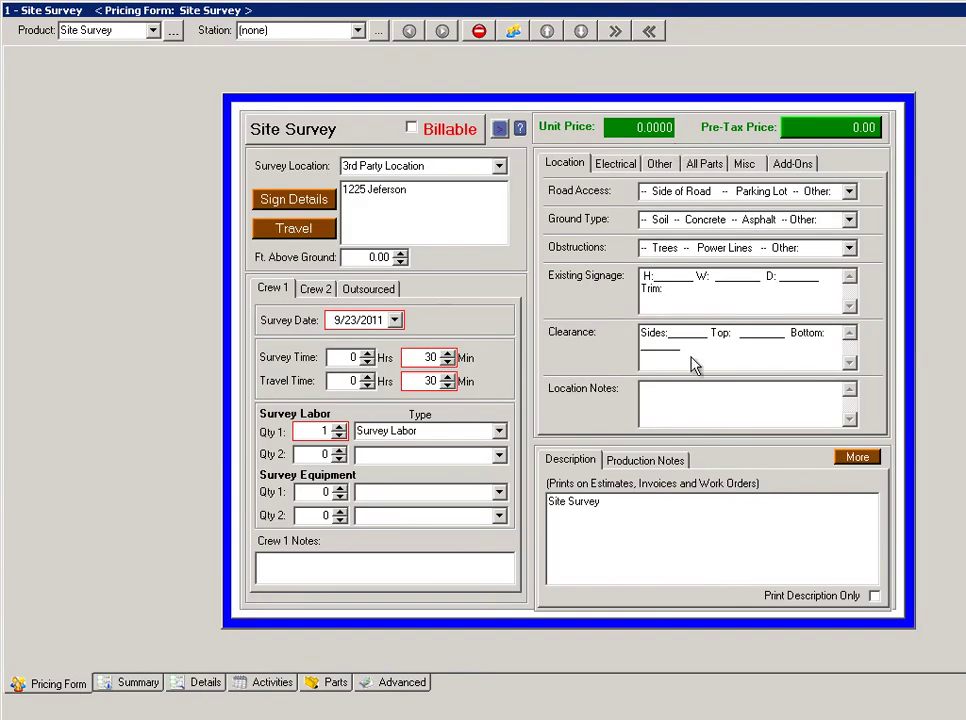
Answer Road Access with Parking Lot and close the pricing form back to the estimate.
click(849, 192)
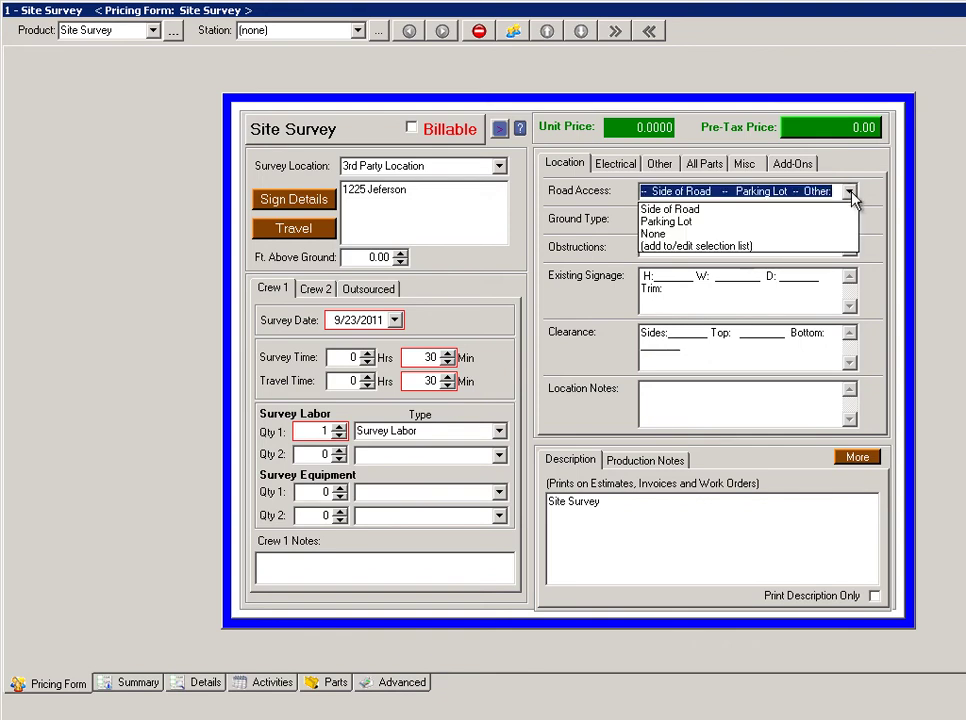
click(719, 222)
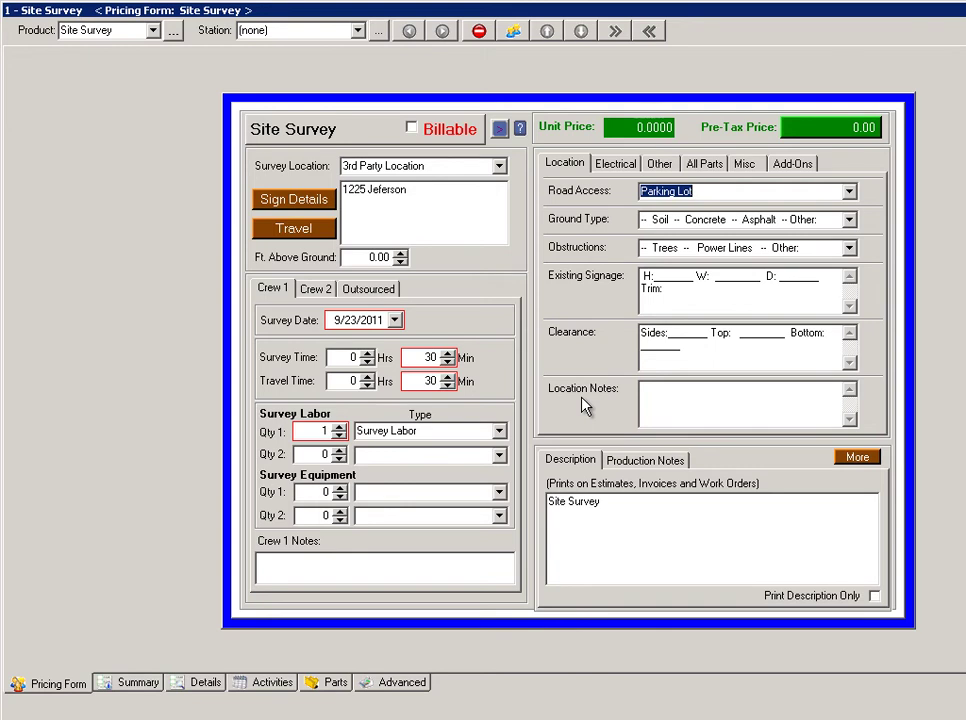
key(Return)
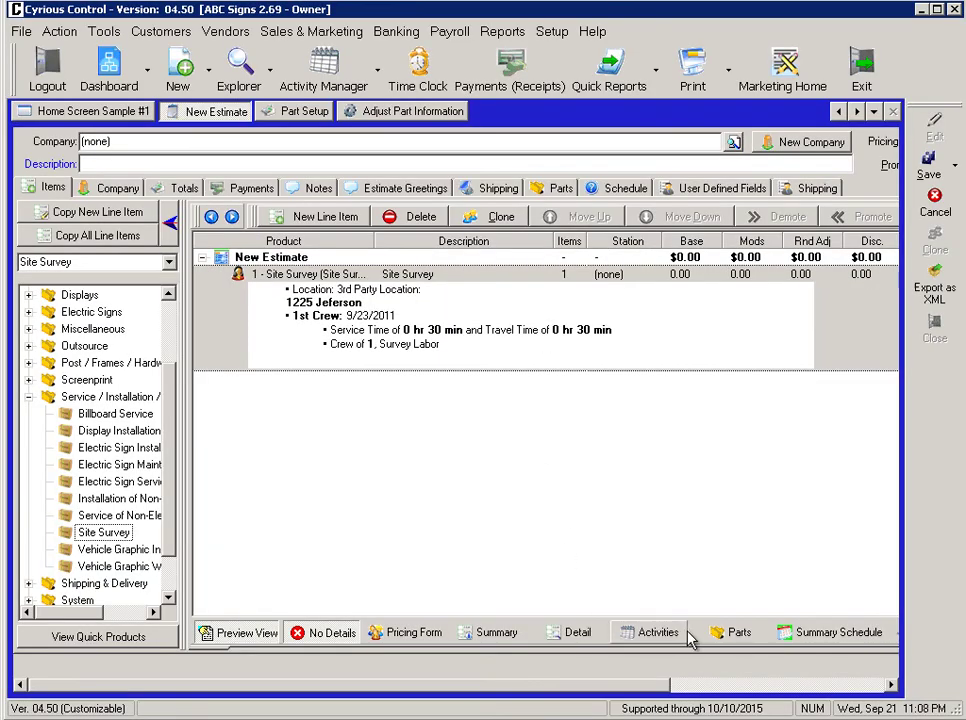
Pick the Standard Survey part on the Parts tab and open Adjust Part Information.
click(735, 634)
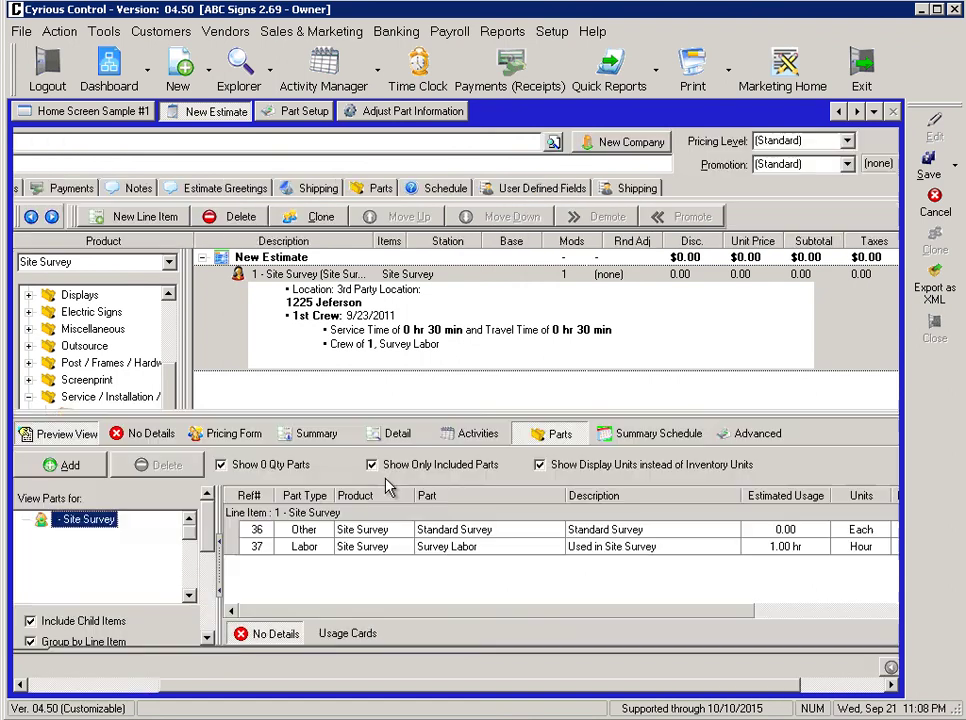
click(463, 530)
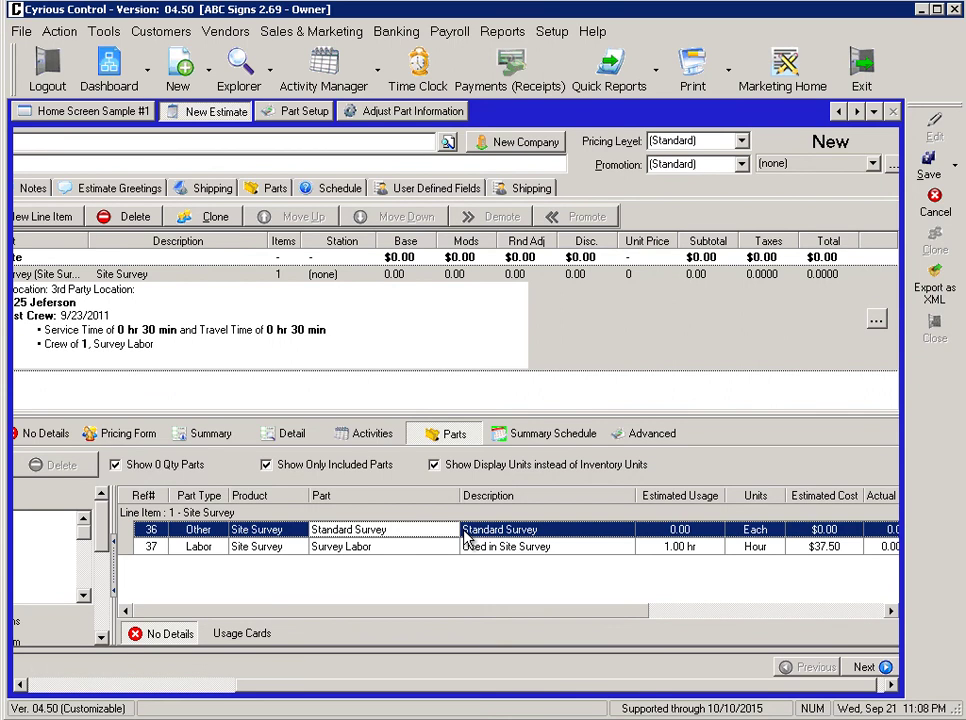
click(413, 113)
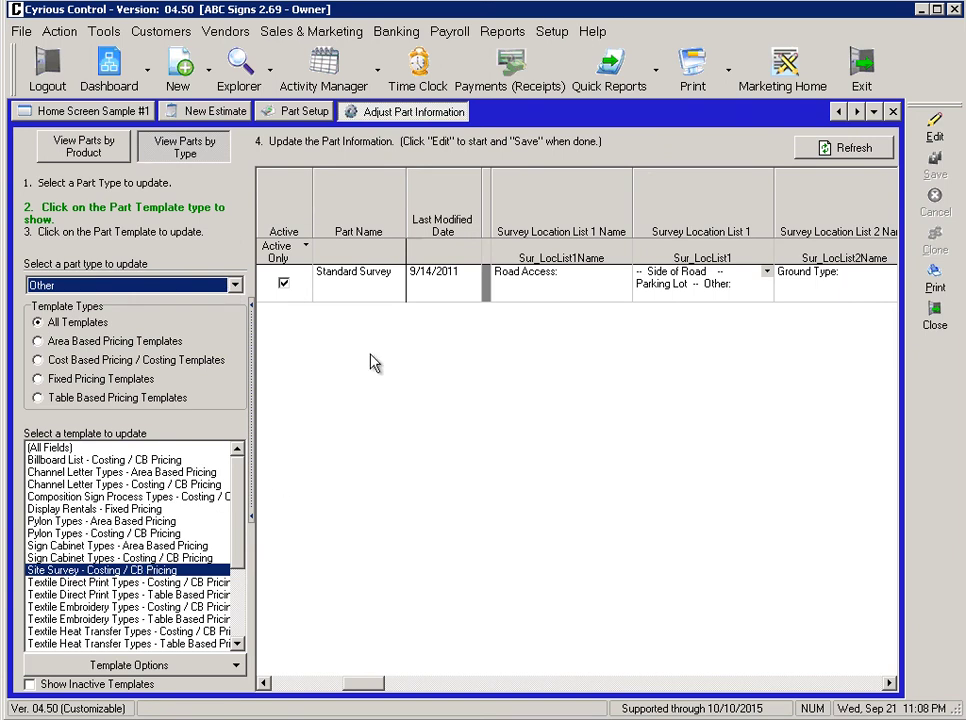
Open the Part Setup record for the Standard Survey part.
click(566, 286)
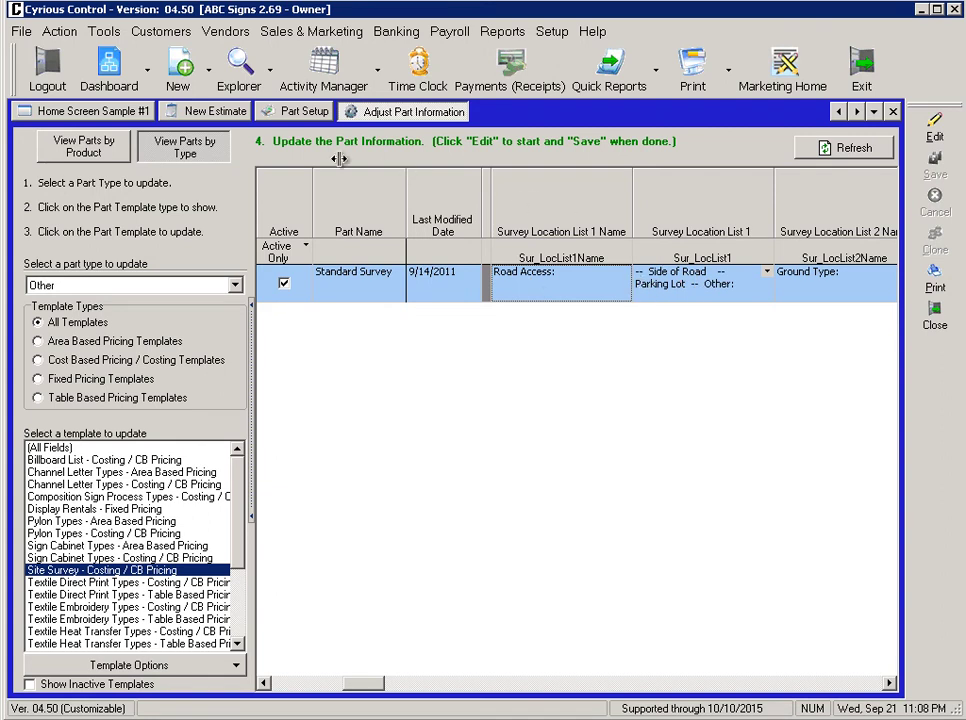
click(302, 112)
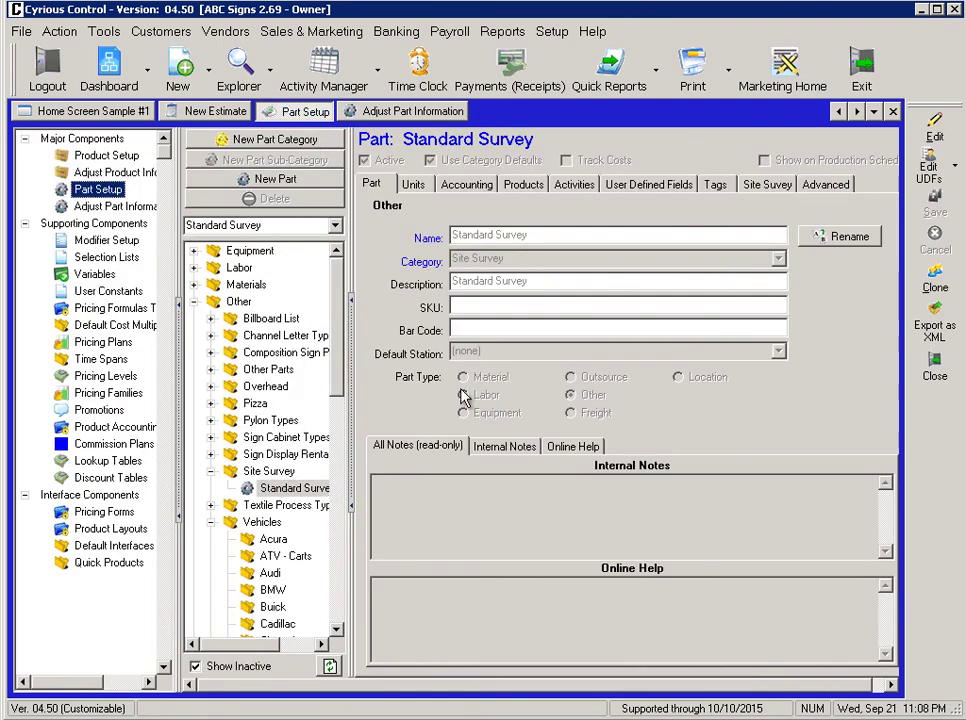
Review the Standard Survey part's Road Access and Ground Type questions in edit mode, then return to New Estimate.
click(752, 184)
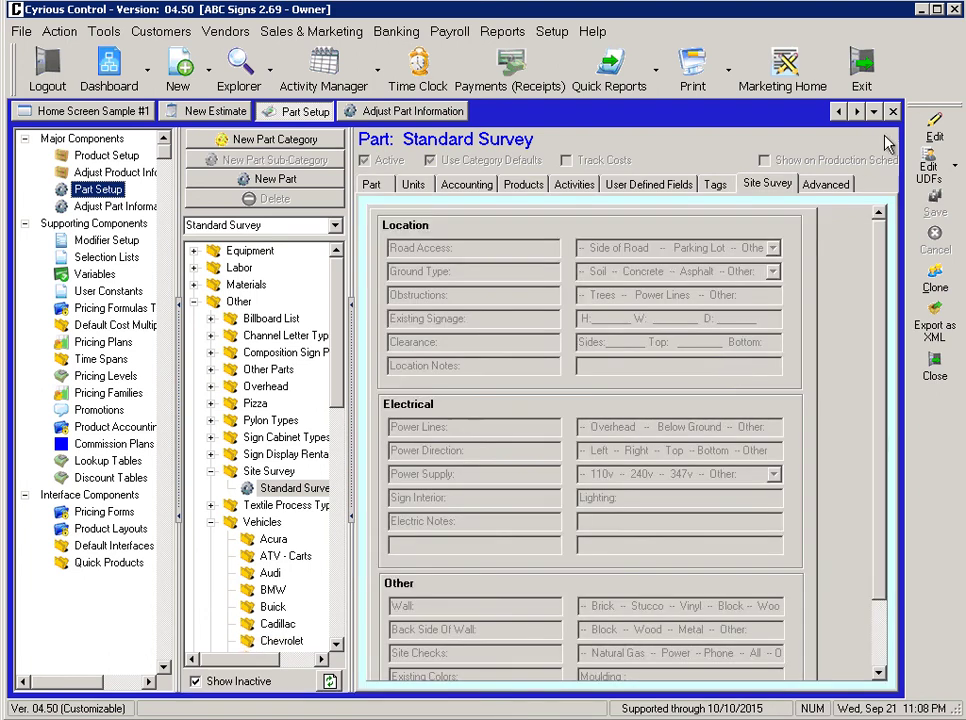
click(933, 127)
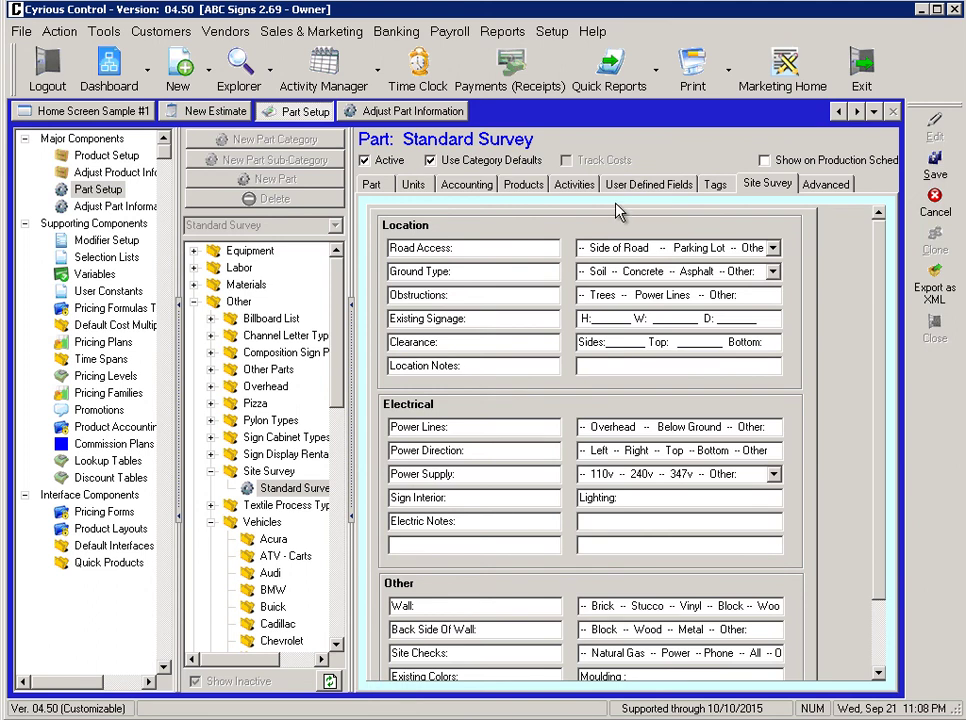
click(474, 273)
key(shift+Home)
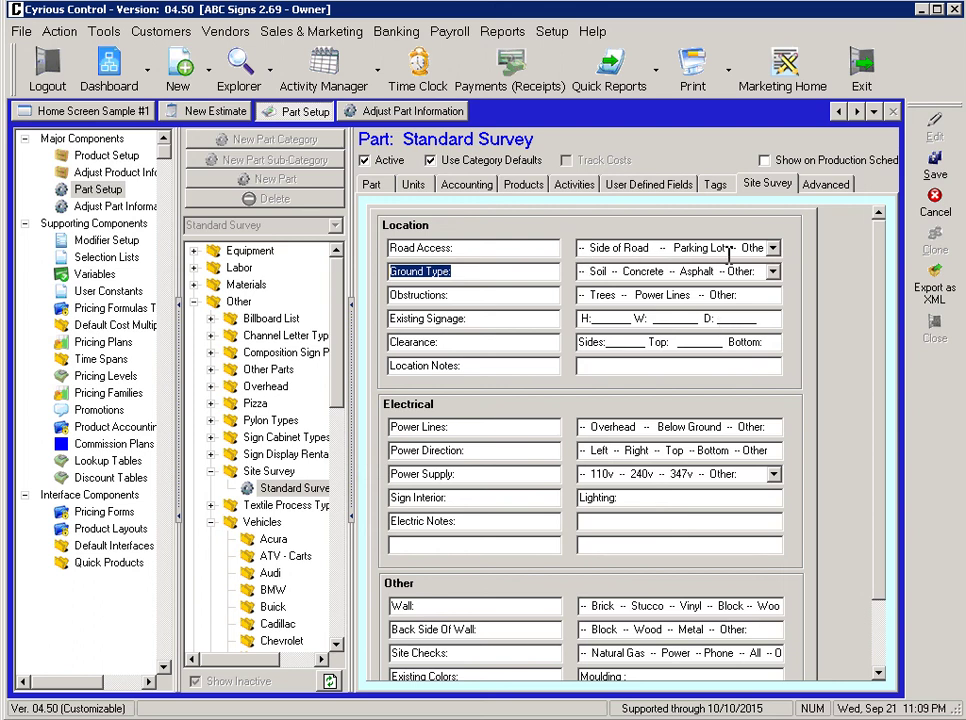
click(773, 272)
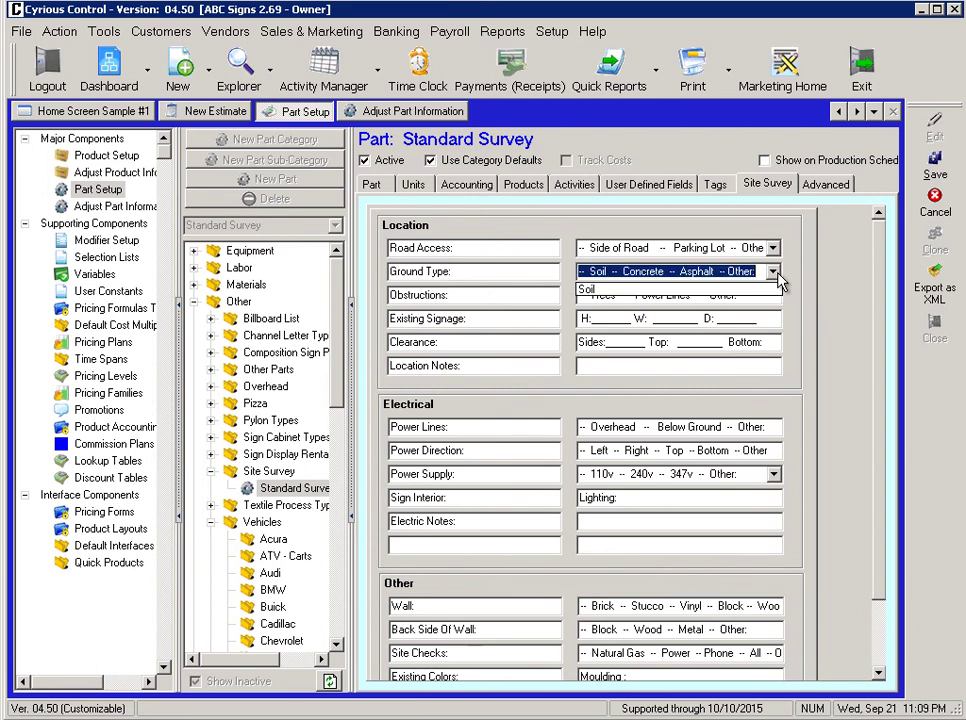
click(776, 273)
click(773, 248)
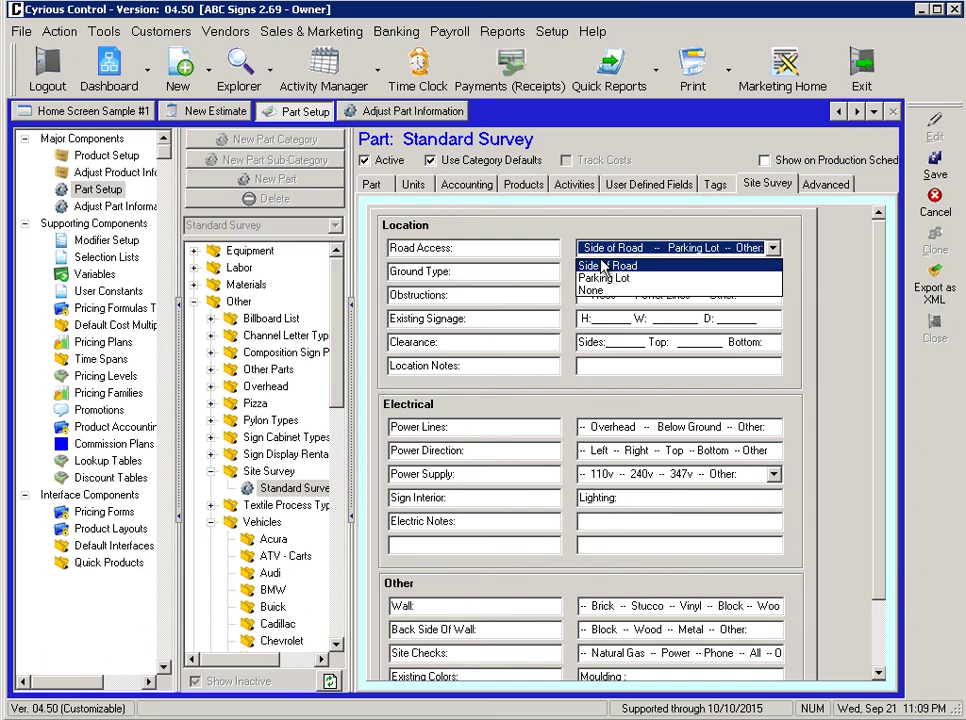
click(731, 249)
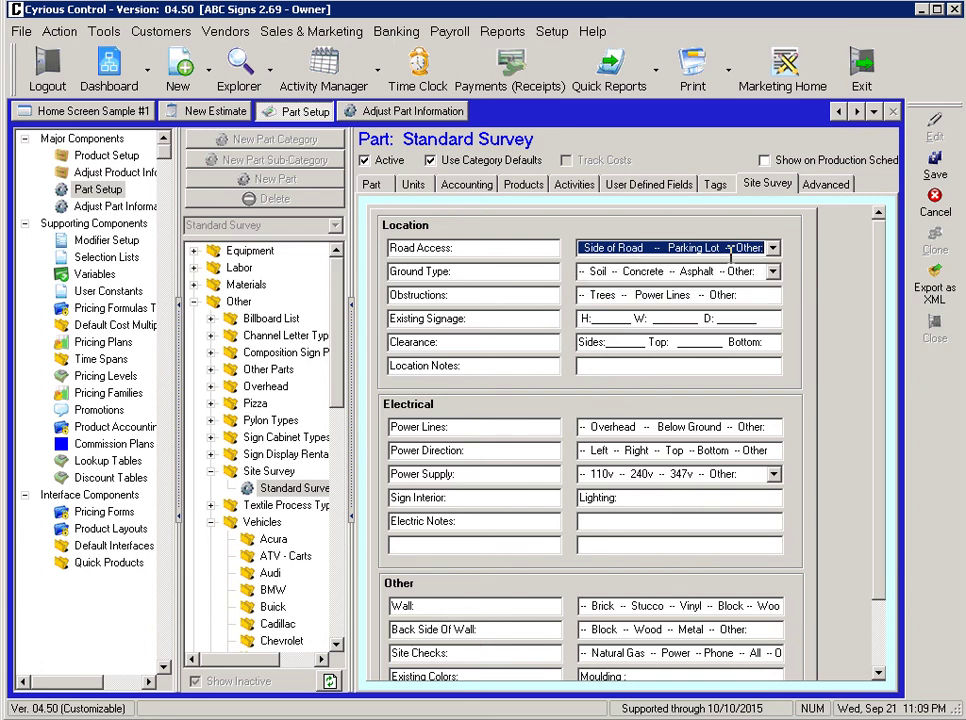
click(224, 113)
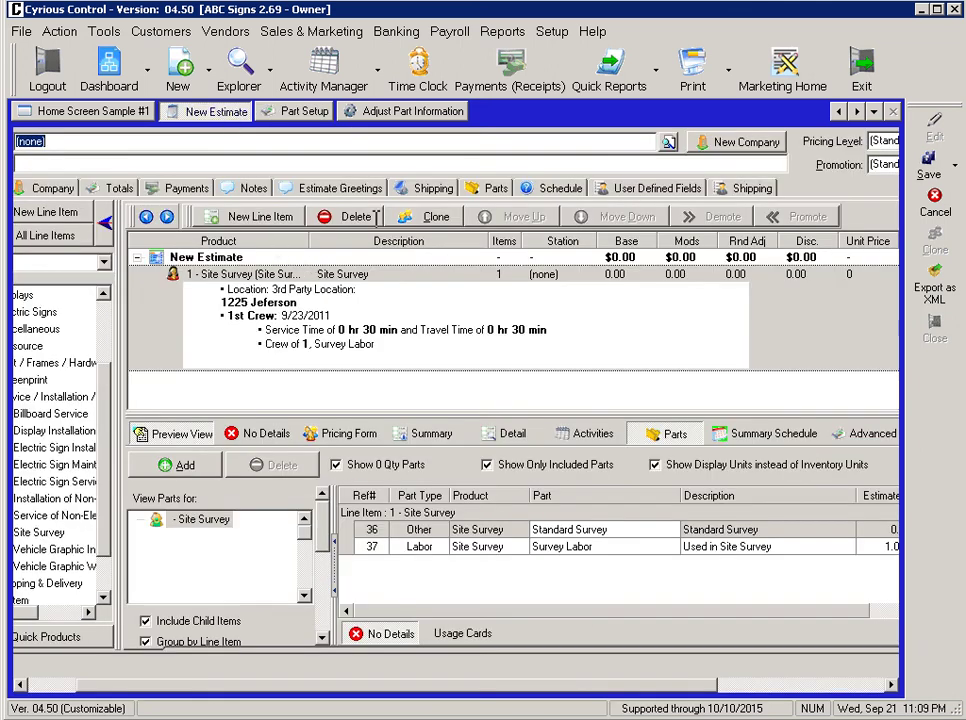
Insert Concrete into the Site Survey line's Ground Type selection list and save, accepting the warning.
click(380, 285)
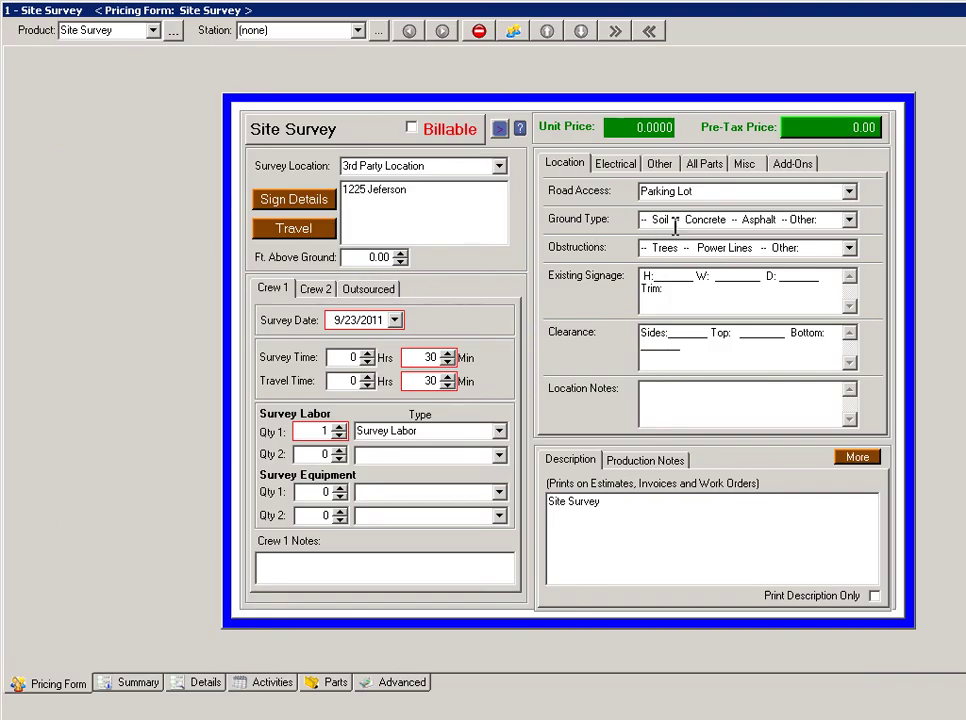
click(849, 221)
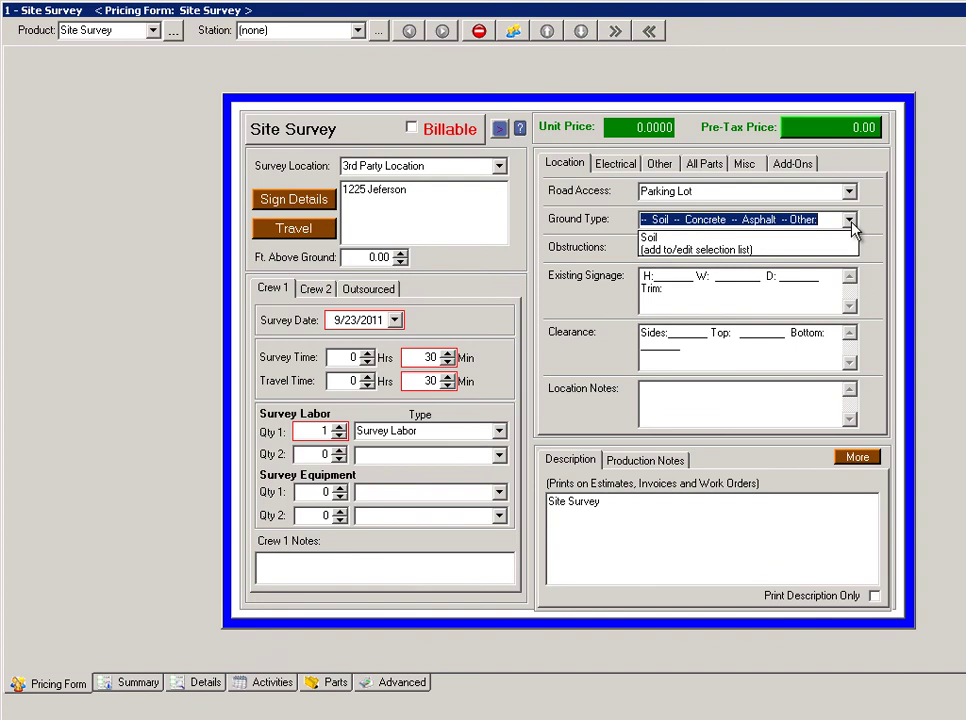
click(670, 252)
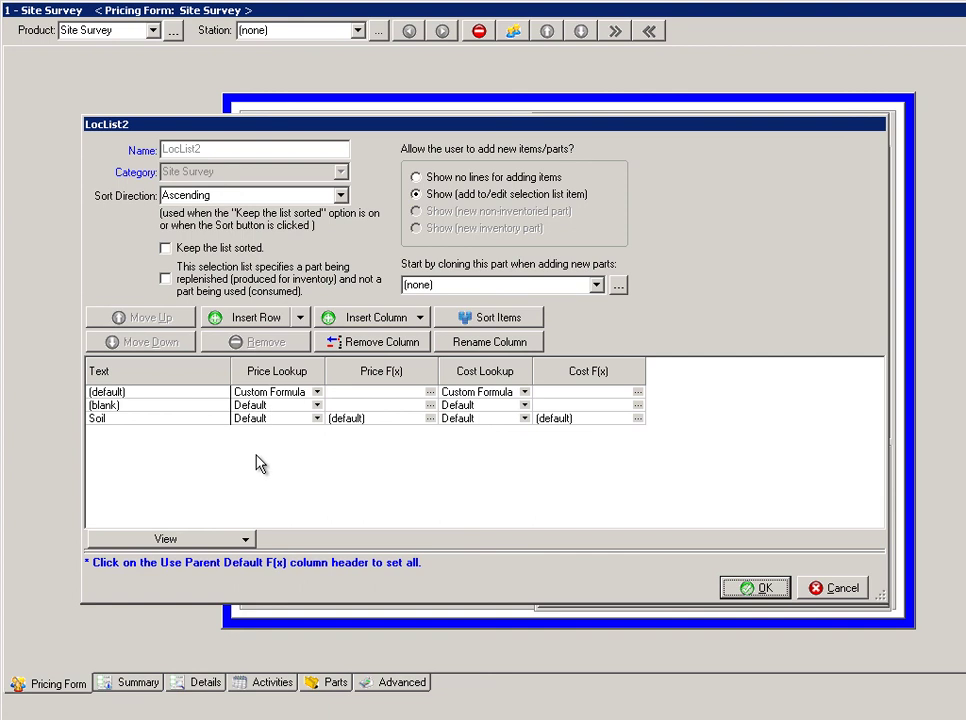
click(250, 322)
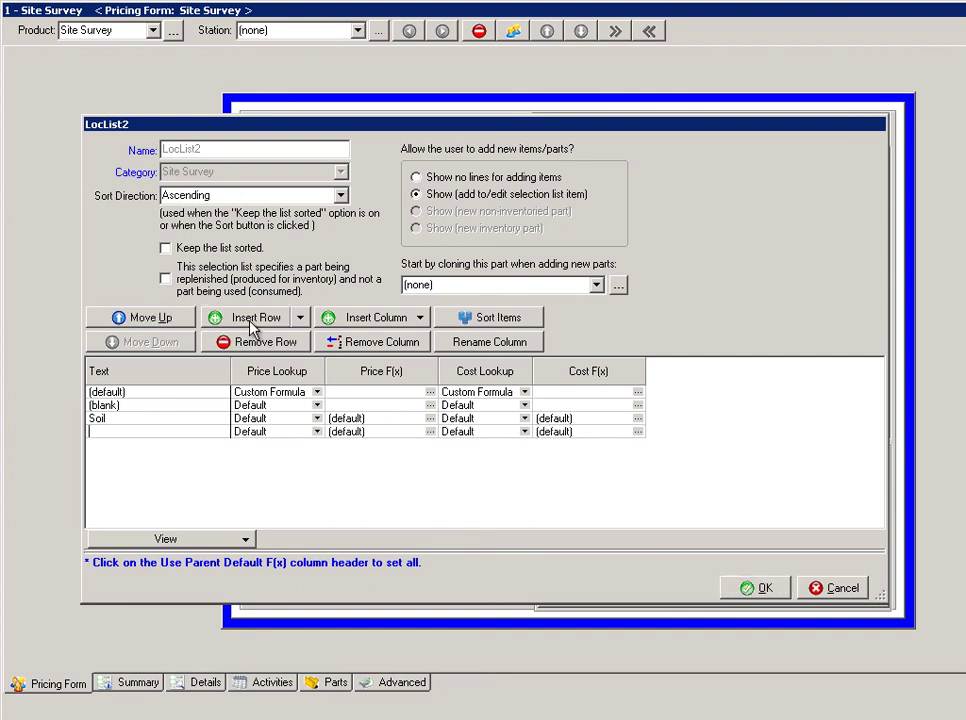
text(Concrete)
click(256, 320)
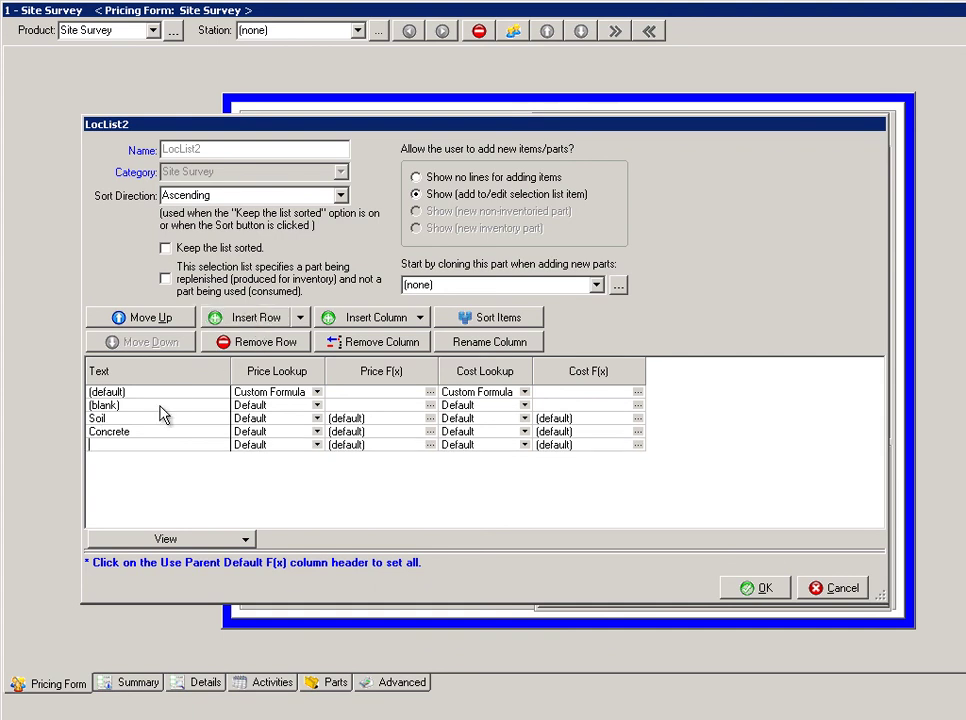
click(755, 588)
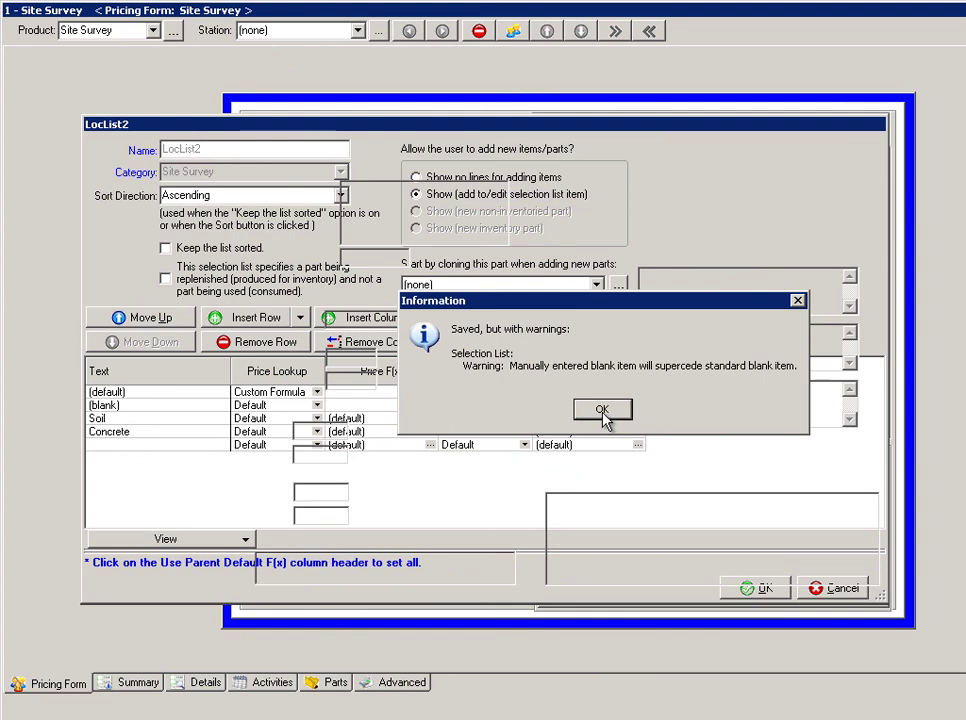
click(603, 414)
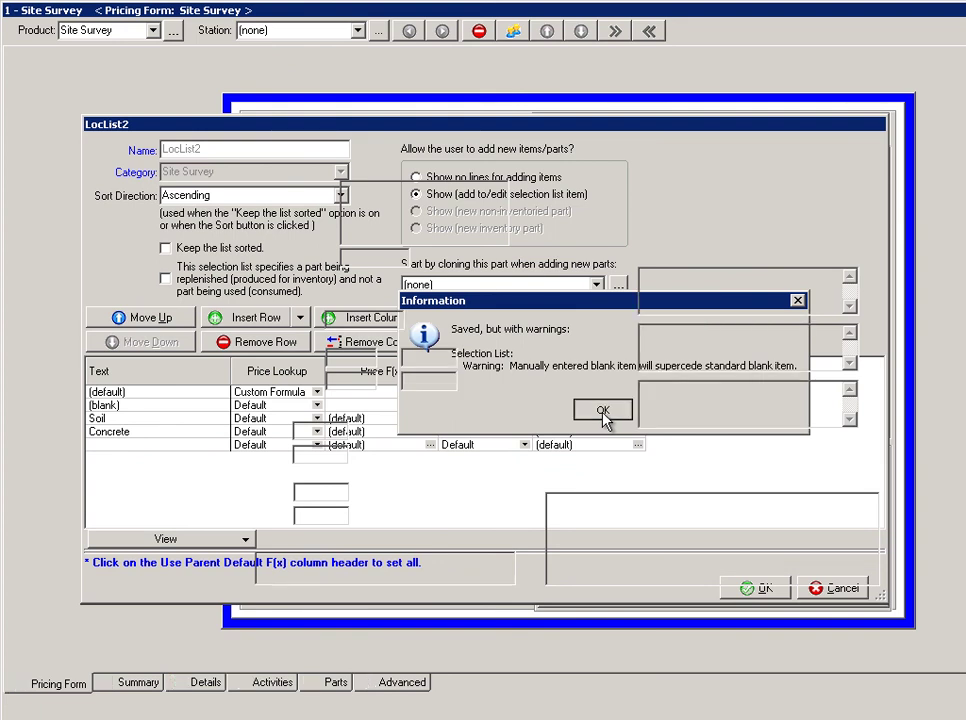
click(834, 218)
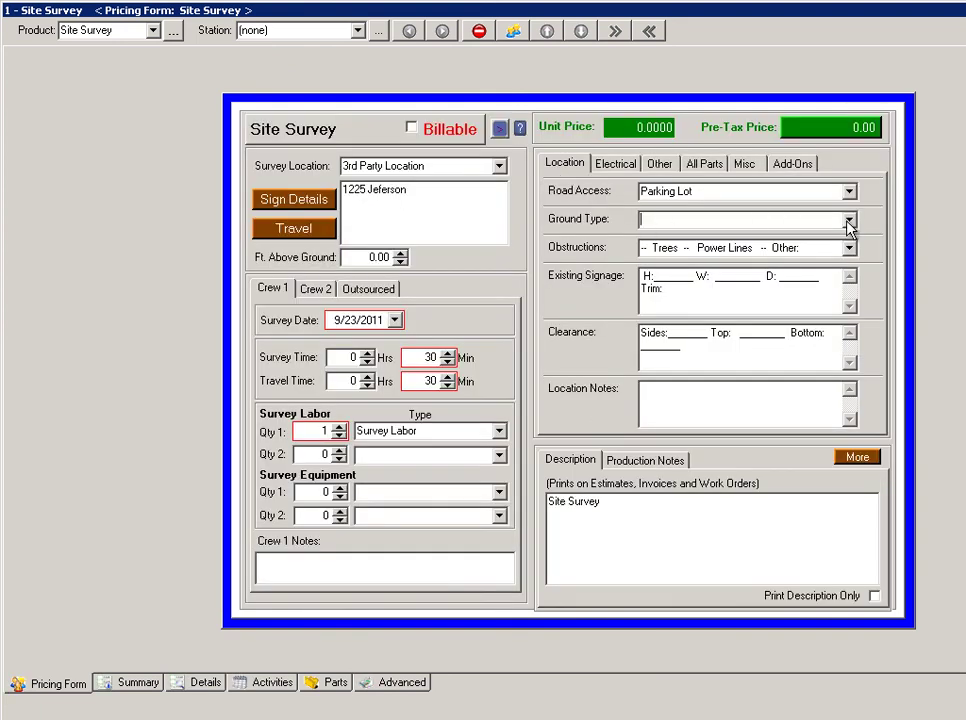
Check the Ground Type choices, then enter 'BlackTop' as the Ground Type answer.
click(848, 221)
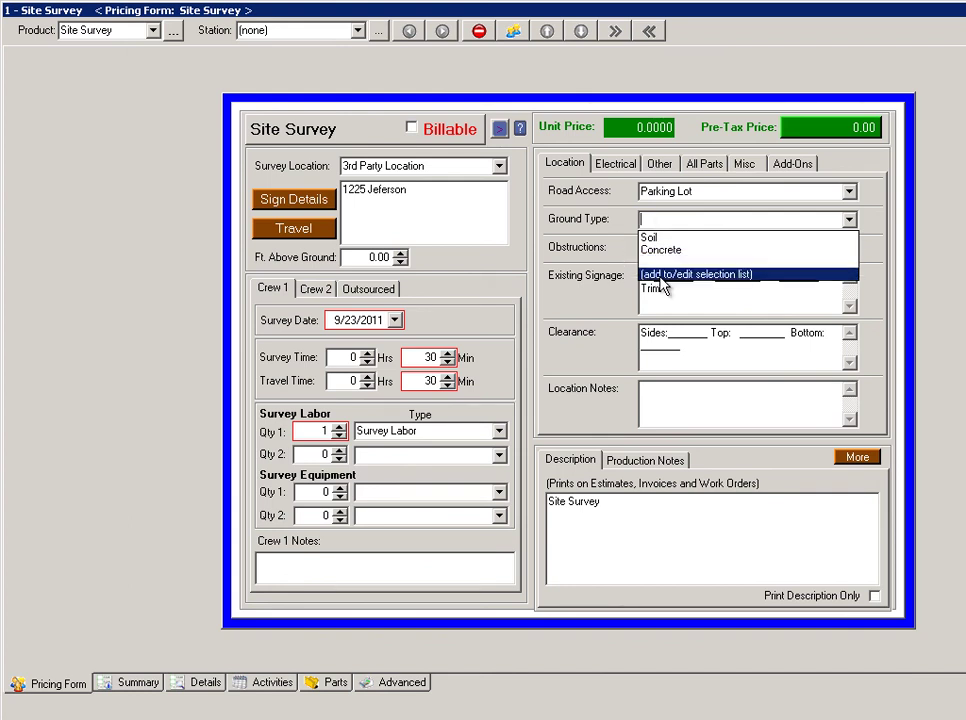
click(664, 222)
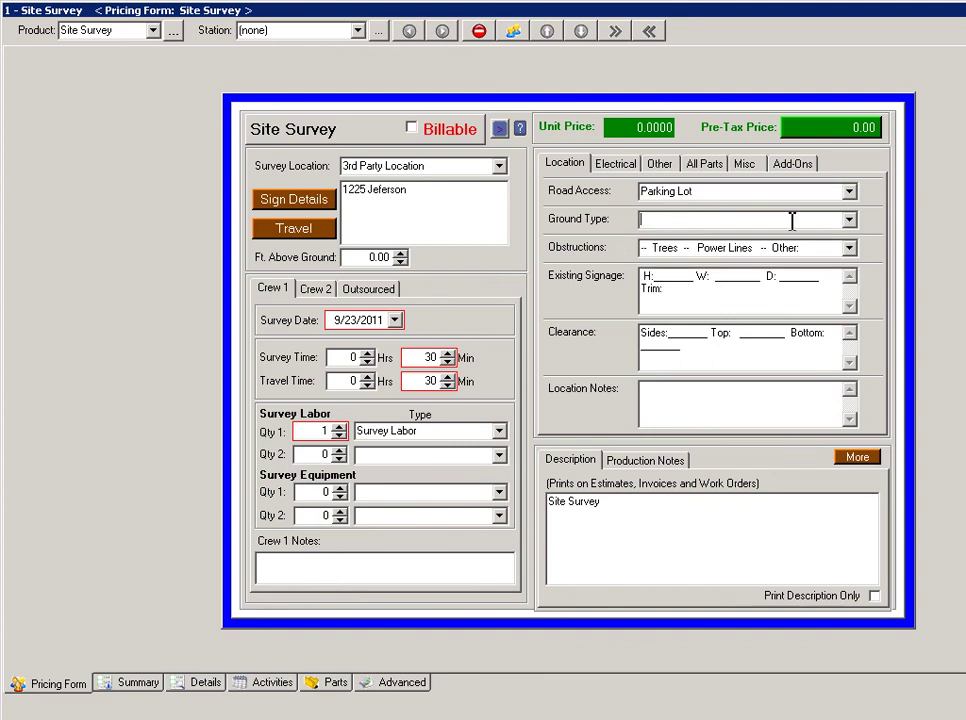
click(849, 219)
click(797, 220)
text(BlackTop)
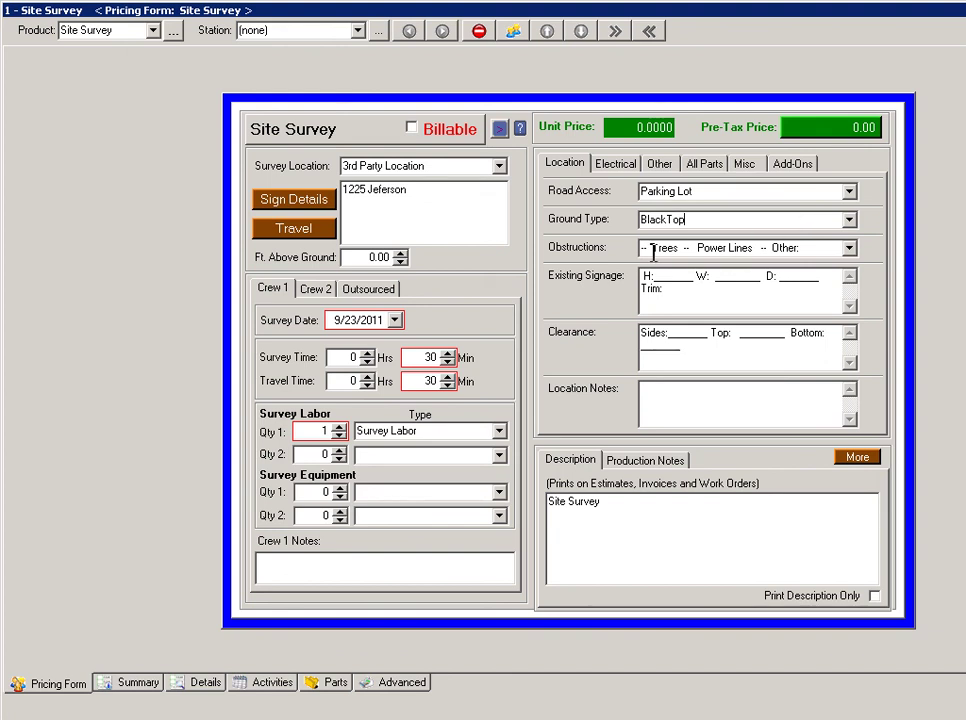